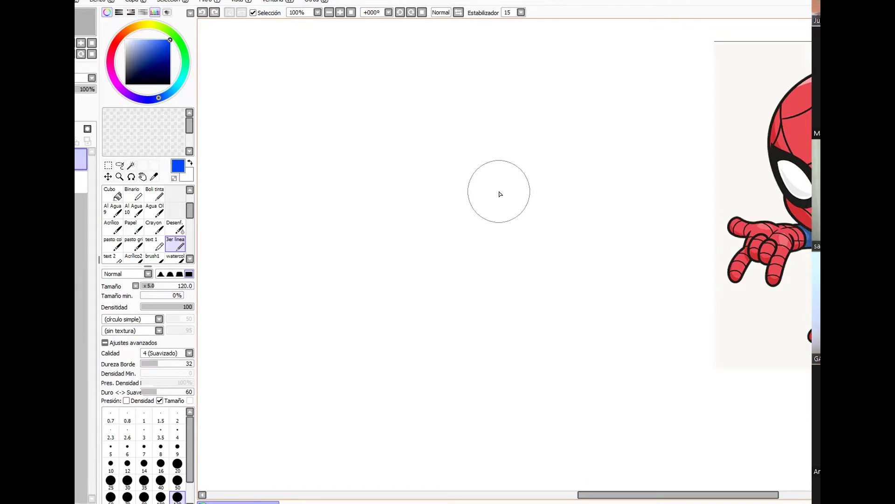
Sketch a large blue circle for the character's head using the Boli tinta brush.
left_click_drag(499, 193, 484, 194, "ctrl+alt")
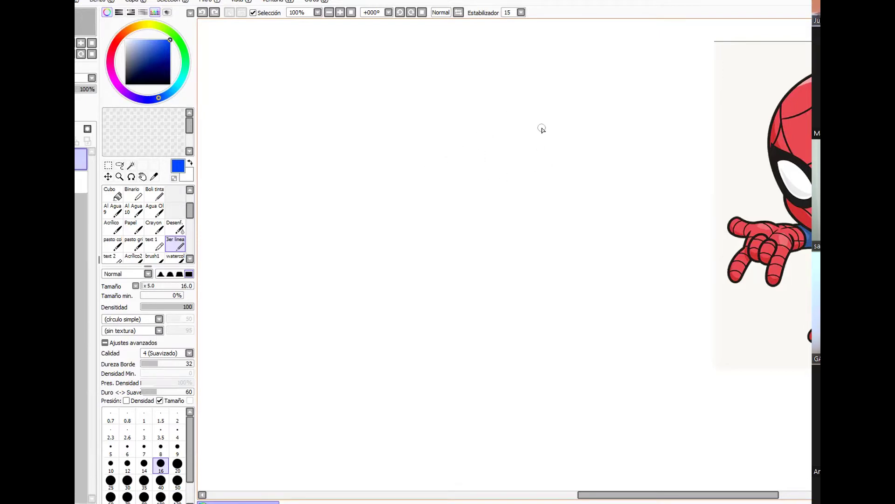
mouse_move(405, 121)
left_mouse_down()
mouse_move(393, 181)
mouse_move(377, 202)
left_mouse_up()
left_click(155, 193)
mouse_move(386, 143)
left_mouse_down()
mouse_move(379, 213)
mouse_move(435, 267)
mouse_move(456, 274)
mouse_move(464, 86)
left_mouse_up()
mouse_move(404, 116)
left_mouse_down()
mouse_move(550, 110)
mouse_move(573, 191)
left_mouse_up()
left_click_drag(551, 112, 570, 230)
mouse_move(447, 273)
left_mouse_down()
mouse_move(475, 280)
mouse_move(545, 251)
left_mouse_up()
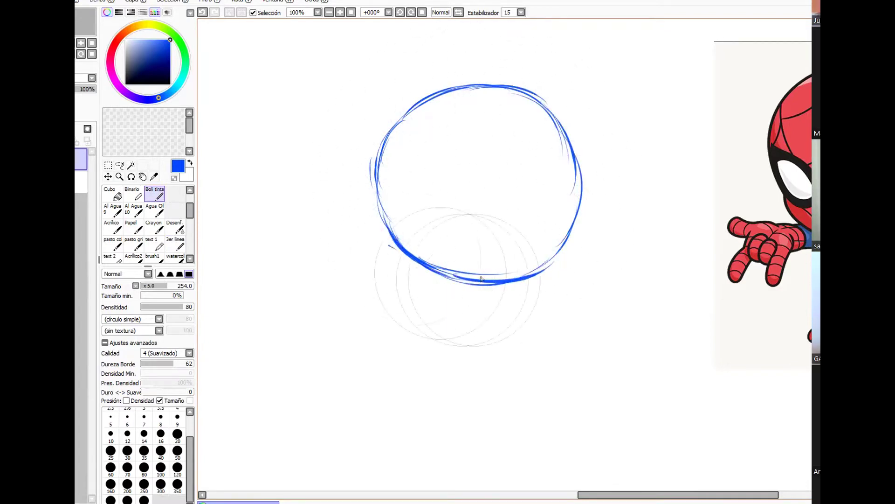
Reinforce the head circle's outline with repeated overlapping strokes all the way around.
mouse_move(376, 180)
left_mouse_down()
mouse_move(497, 92)
mouse_move(570, 168)
mouse_move(532, 276)
left_mouse_up()
left_click_drag(475, 95, 487, 274)
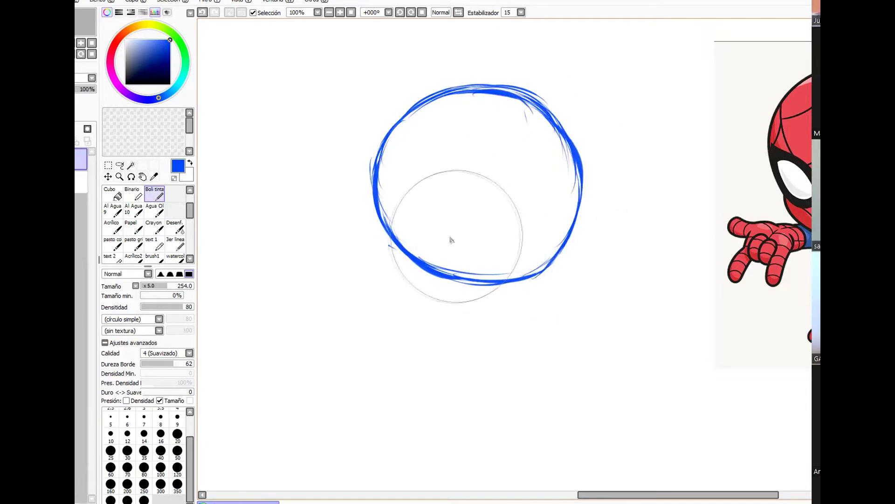
left_click_drag(546, 155, 498, 131)
mouse_move(392, 246)
left_mouse_down()
mouse_move(486, 280)
mouse_move(550, 265)
left_mouse_up()
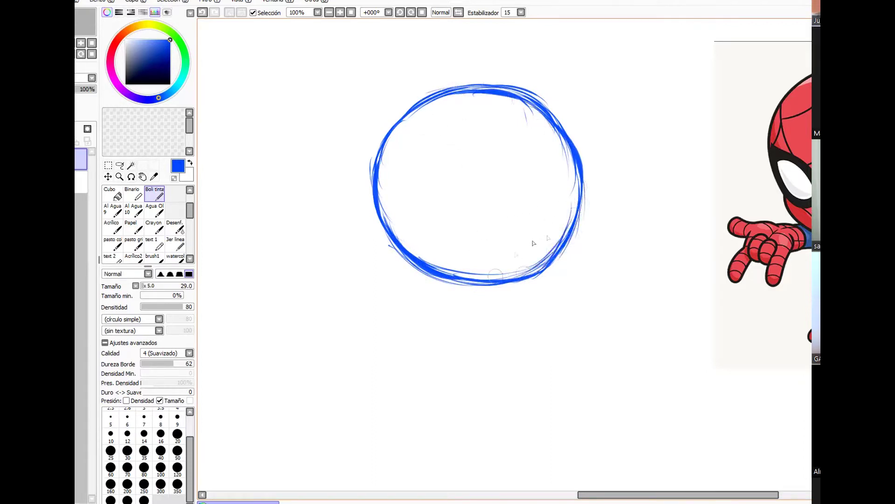
mouse_move(575, 200)
left_mouse_down()
mouse_move(543, 271)
mouse_move(459, 281)
mouse_move(567, 242)
left_mouse_up()
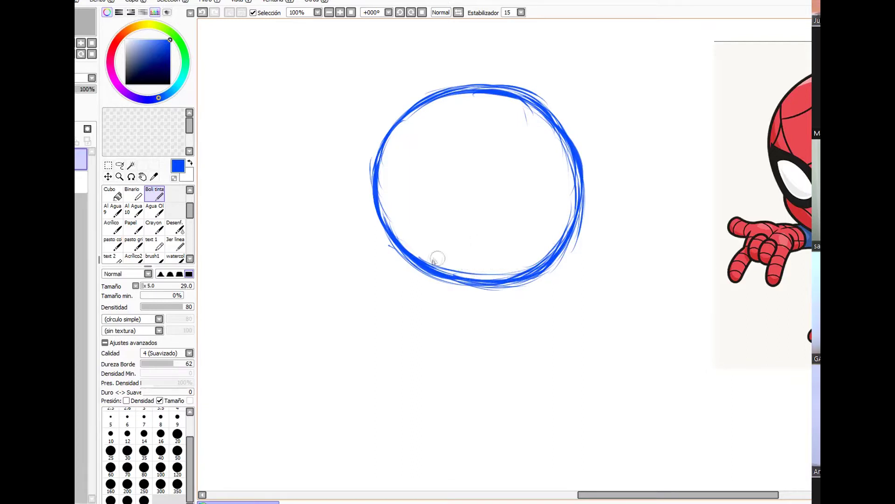
Sketch a curved jaw beneath the head circle, joining it to both sides of the circle.
mouse_move(386, 254)
left_mouse_down()
mouse_move(390, 290)
mouse_move(403, 298)
mouse_move(383, 266)
mouse_move(458, 326)
mouse_move(544, 312)
mouse_move(564, 268)
left_mouse_up()
mouse_move(492, 322)
left_mouse_down()
mouse_move(563, 293)
mouse_move(577, 225)
left_mouse_up()
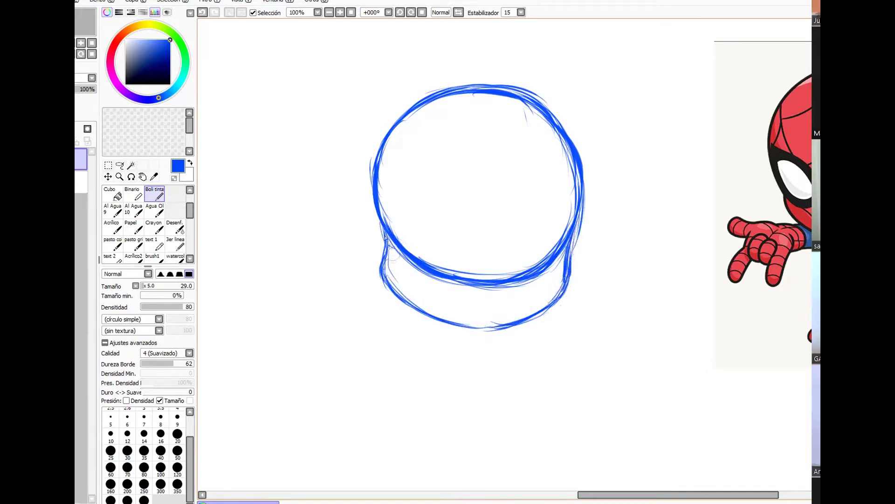
left_click_drag(393, 279, 448, 321)
Erase the bulging sides of the jaw and redraw them so the jaw tapers toward the chin.
key("e")
mouse_move(382, 261)
left_mouse_down()
mouse_move(395, 299)
mouse_move(380, 241)
mouse_move(395, 298)
mouse_move(395, 275)
mouse_move(433, 318)
left_mouse_up()
key("n")
mouse_move(527, 315)
left_mouse_down()
mouse_move(558, 307)
mouse_move(554, 288)
mouse_move(571, 265)
mouse_move(547, 258)
mouse_move(563, 302)
mouse_move(510, 339)
mouse_move(550, 319)
mouse_move(569, 264)
mouse_move(470, 233)
mouse_move(527, 322)
mouse_move(555, 302)
left_mouse_up()
key("e")
key("n")
mouse_move(571, 260)
left_mouse_down()
mouse_move(555, 300)
mouse_move(578, 224)
mouse_move(559, 298)
left_mouse_up()
left_click_drag(378, 229, 409, 288)
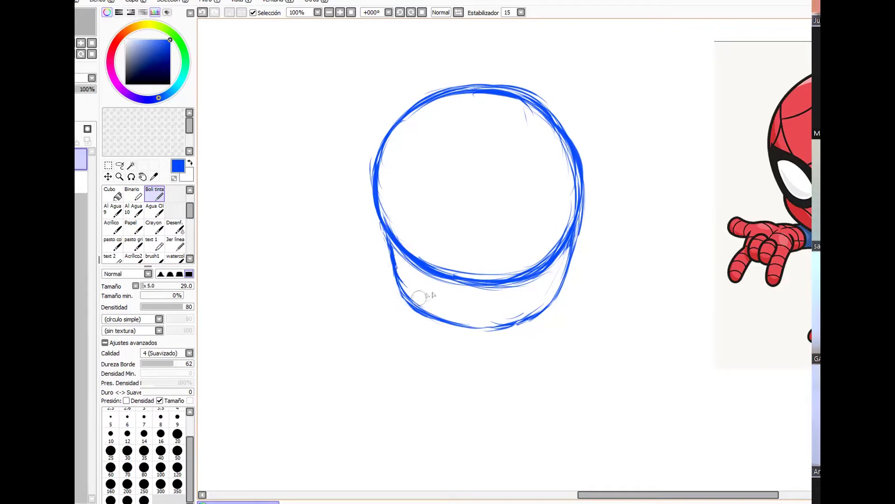
Refine the chin's lower outline, erasing stray lines on its left side and strengthening the curve.
mouse_move(396, 280)
left_mouse_down()
mouse_move(430, 312)
mouse_move(490, 329)
left_mouse_up()
key("e")
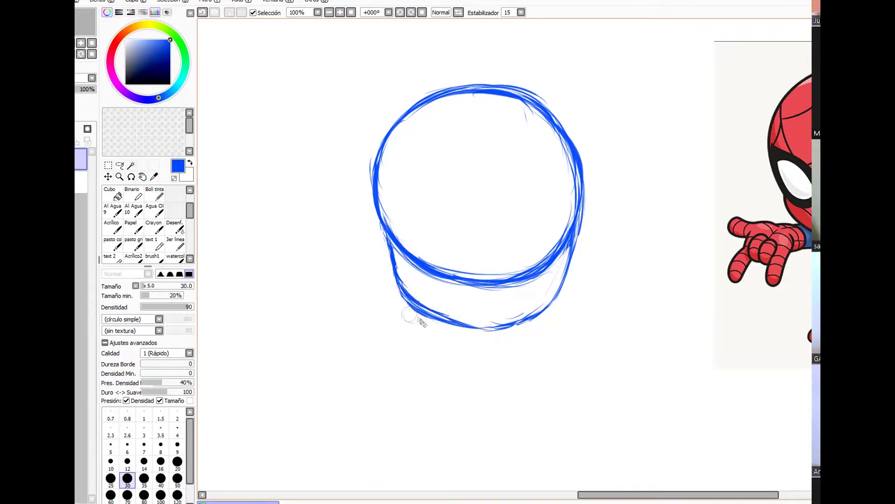
left_click_drag(401, 293, 469, 327)
key("n")
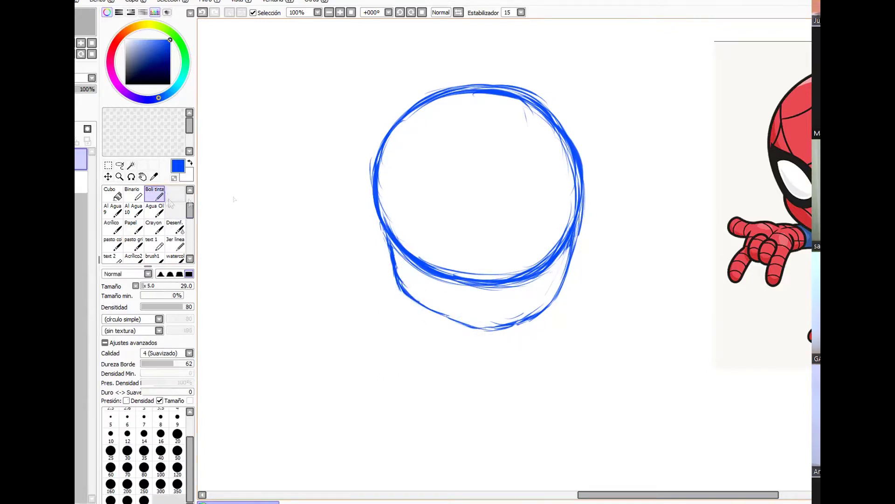
mouse_move(451, 320)
left_mouse_down()
mouse_move(497, 329)
mouse_move(516, 319)
left_mouse_up()
mouse_move(413, 297)
left_mouse_down()
mouse_move(468, 331)
mouse_move(503, 326)
left_mouse_up()
Draw a curved vertical centre line on the face from the top of the head to the chin.
mouse_move(470, 93)
left_mouse_down()
mouse_move(450, 125)
mouse_move(439, 180)
mouse_move(447, 254)
mouse_move(442, 245)
mouse_move(470, 318)
mouse_move(446, 203)
mouse_move(472, 326)
left_mouse_up()
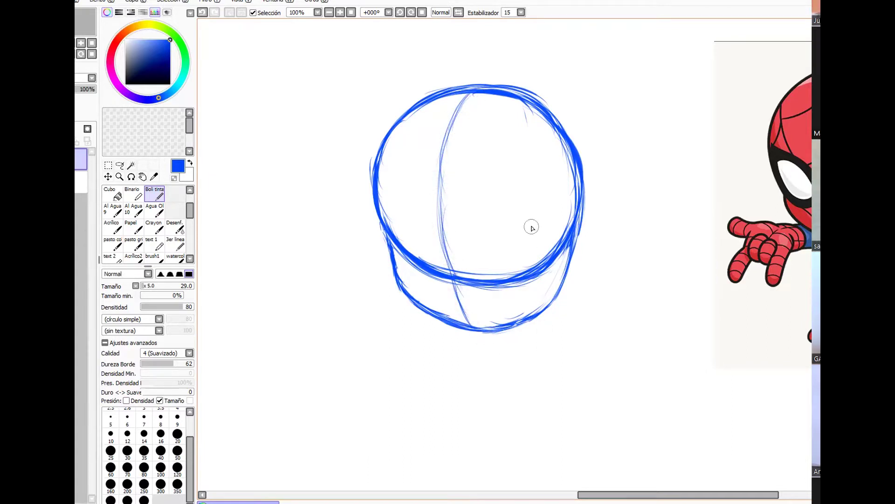
mouse_move(402, 256)
left_mouse_down()
mouse_move(496, 314)
mouse_move(546, 266)
left_mouse_up()
key("ctrl+z")
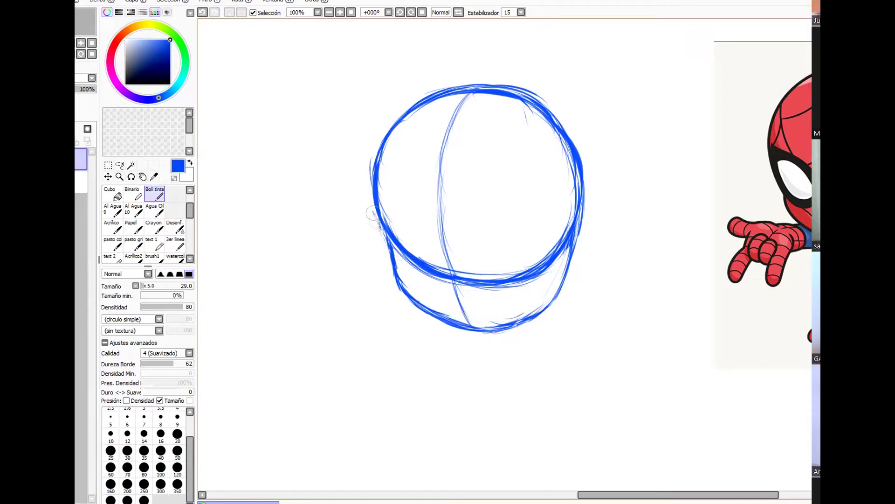
left_click_drag(362, 127, 412, 369)
left_click_drag(591, 127, 542, 374)
key("ctrl+z")
key("ctrl+z")
mouse_move(419, 267)
left_mouse_down()
mouse_move(481, 333)
mouse_move(549, 260)
left_mouse_up()
left_click_drag(393, 187, 509, 201)
left_click_drag(391, 148, 510, 158)
mouse_move(425, 274)
left_mouse_down()
mouse_move(453, 291)
mouse_move(517, 305)
left_mouse_up()
key("ctrl+z")
key("ctrl+z")
key("ctrl+z")
key("ctrl+z")
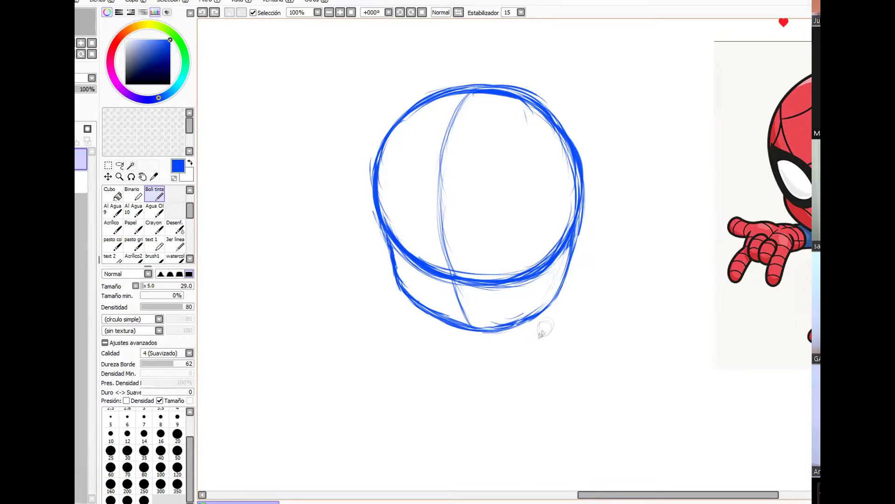
left_click_drag(417, 193, 510, 205)
key("ctrl+z")
Draw the slanted upper edges of both eyes and erase the circle's lower arc across the face.
mouse_move(380, 195)
left_mouse_down()
mouse_move(416, 218)
mouse_move(435, 256)
mouse_move(486, 269)
mouse_move(543, 200)
mouse_move(486, 271)
left_mouse_up()
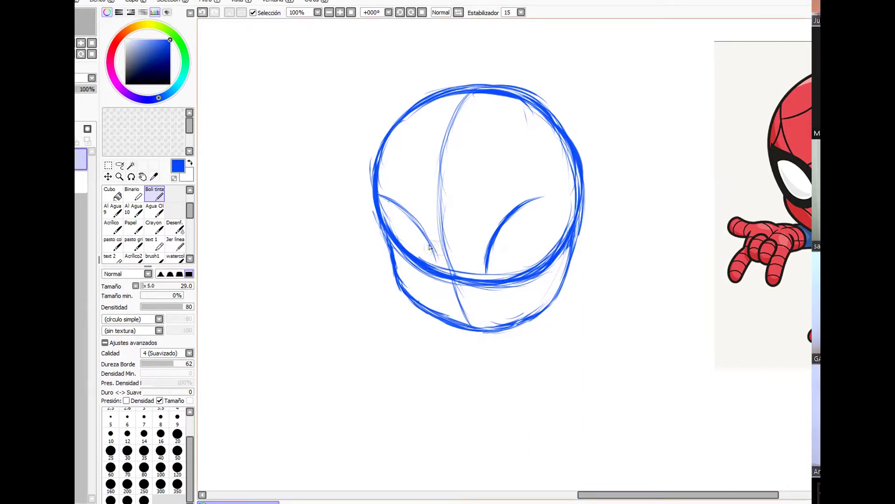
key("e")
mouse_move(422, 267)
left_mouse_down()
mouse_move(395, 243)
mouse_move(444, 281)
mouse_move(485, 279)
mouse_move(548, 258)
mouse_move(524, 286)
left_mouse_up()
key("n")
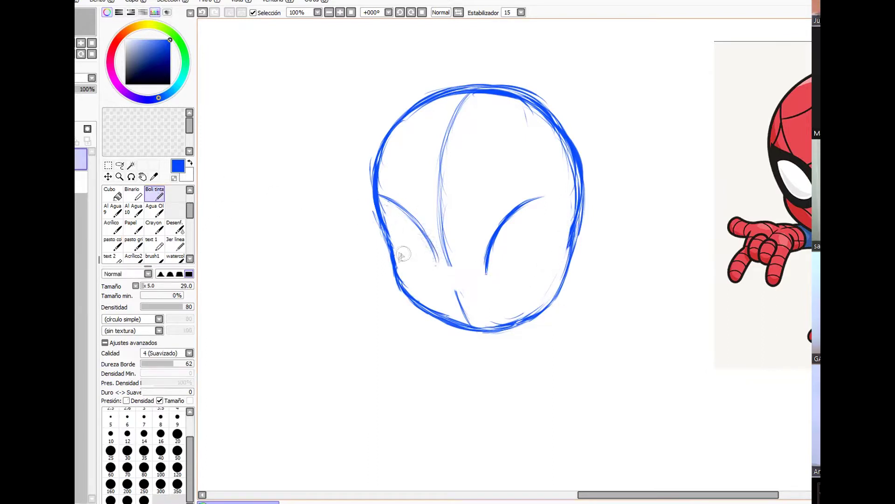
Close and refine both eye outlines as large mask shapes with pointed outer corners.
mouse_move(398, 261)
left_mouse_down()
mouse_move(536, 275)
mouse_move(560, 223)
mouse_move(559, 193)
mouse_move(537, 200)
mouse_move(556, 187)
mouse_move(502, 269)
left_mouse_up()
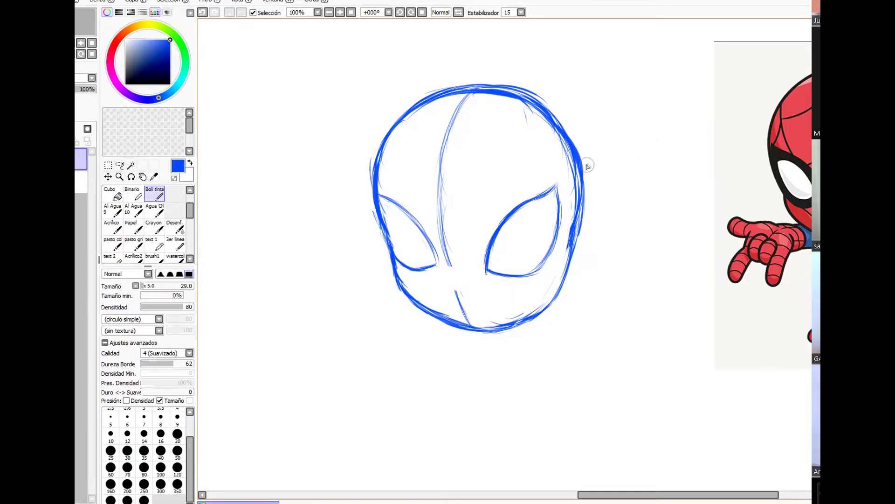
mouse_move(485, 269)
left_mouse_down()
mouse_move(486, 247)
mouse_move(536, 192)
mouse_move(556, 186)
left_mouse_up()
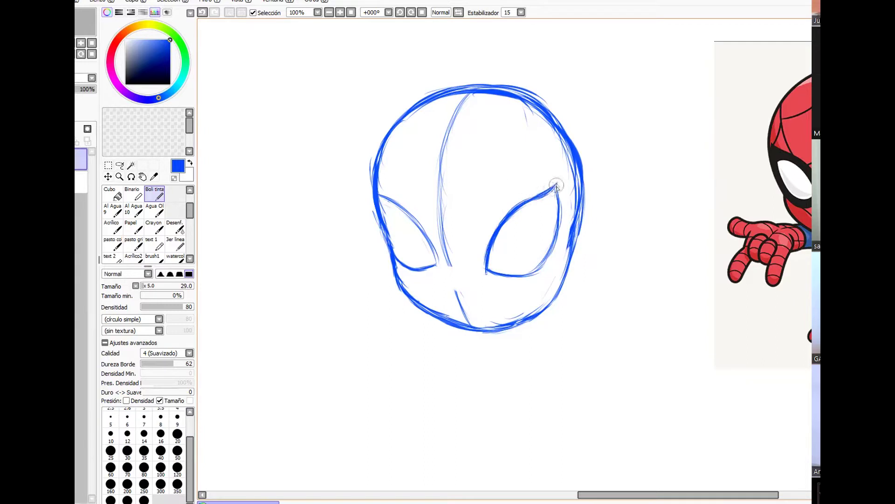
mouse_move(490, 275)
left_mouse_down()
mouse_move(522, 276)
mouse_move(553, 242)
left_mouse_up()
mouse_move(390, 238)
left_mouse_down()
mouse_move(385, 192)
mouse_move(422, 225)
mouse_move(438, 254)
left_mouse_up()
mouse_move(388, 239)
left_mouse_down()
mouse_move(410, 269)
mouse_move(436, 266)
left_mouse_up()
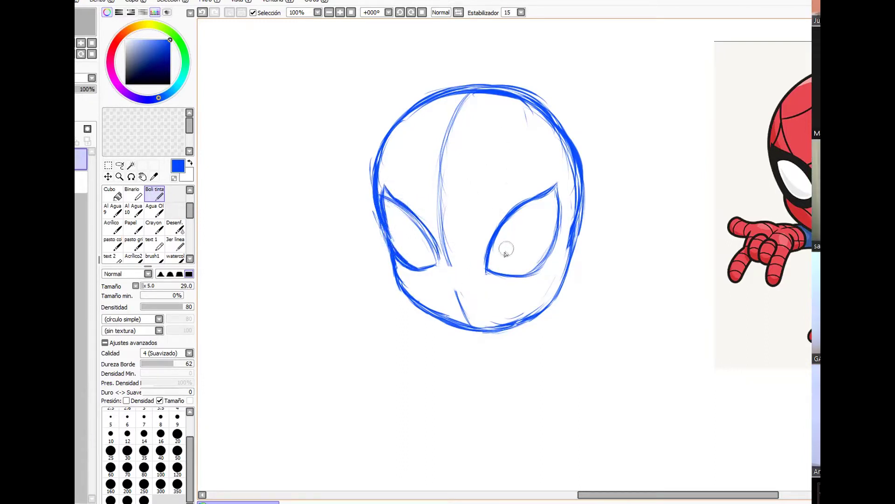
Thicken the outlines of both eyes into solid blue frames with sharp outer tips.
left_click_drag(503, 254, 541, 210)
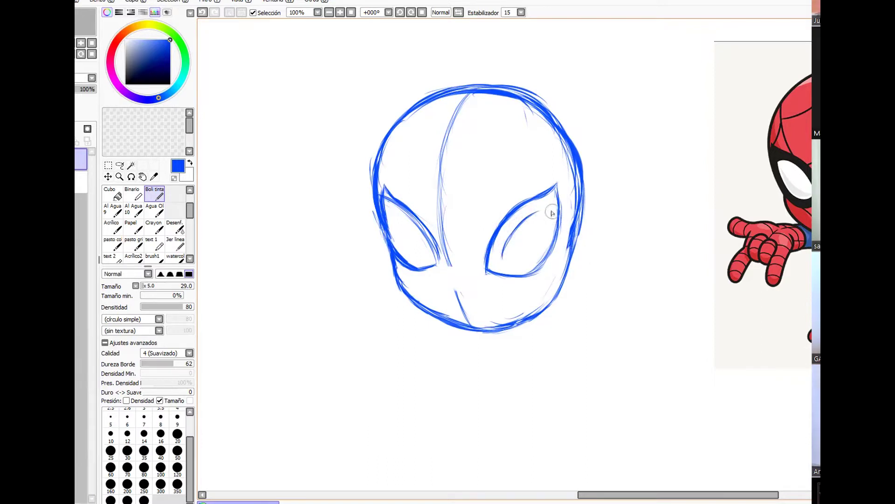
key("ctrl+z")
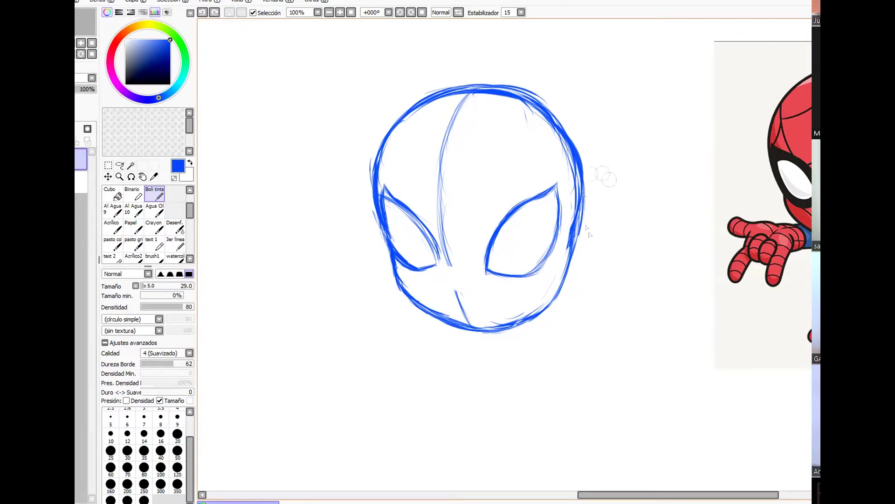
mouse_move(490, 261)
left_mouse_down()
mouse_move(498, 235)
mouse_move(520, 215)
mouse_move(552, 208)
left_mouse_up()
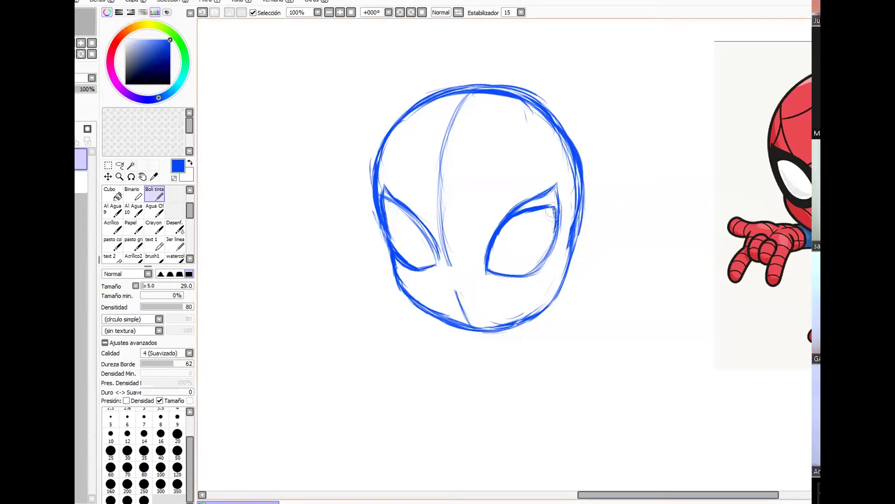
mouse_move(500, 248)
left_mouse_down()
mouse_move(532, 262)
mouse_move(488, 220)
mouse_move(527, 198)
mouse_move(553, 205)
mouse_move(558, 184)
mouse_move(555, 199)
mouse_move(532, 206)
left_mouse_up()
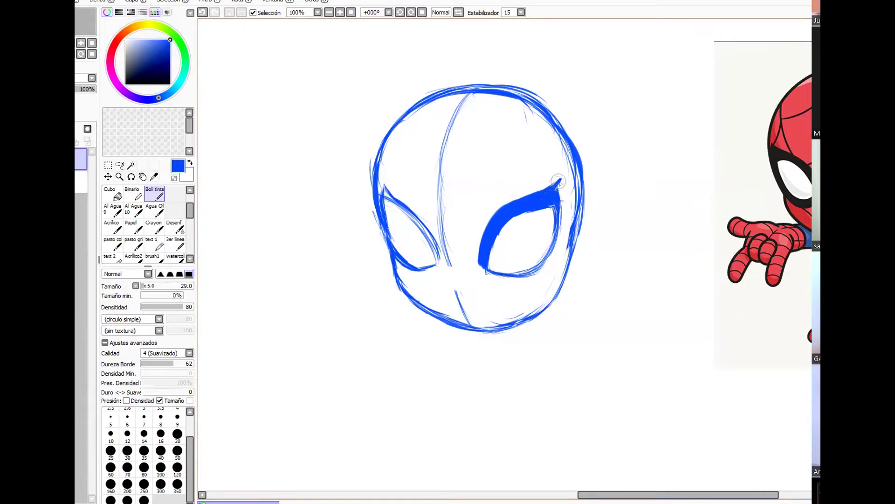
mouse_move(561, 195)
left_mouse_down()
mouse_move(556, 251)
mouse_move(487, 277)
mouse_move(481, 270)
mouse_move(532, 279)
mouse_move(562, 236)
mouse_move(550, 273)
mouse_move(509, 280)
mouse_move(541, 273)
left_mouse_up()
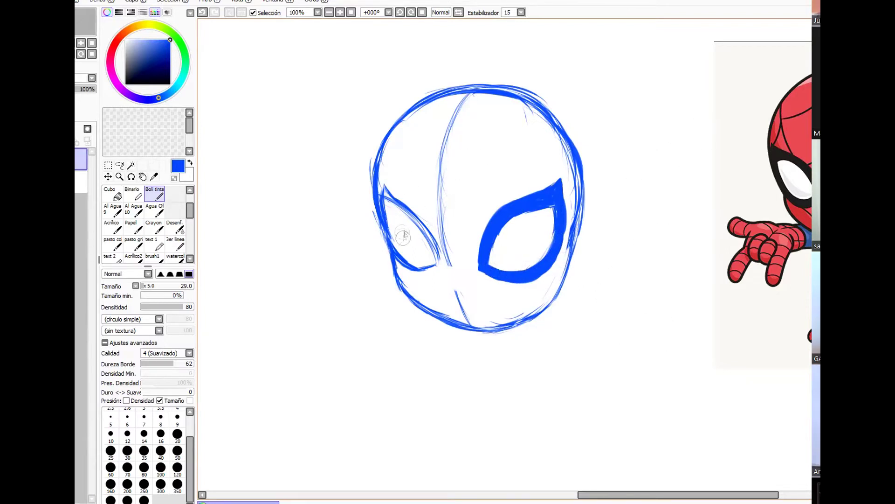
mouse_move(392, 209)
left_mouse_down()
mouse_move(441, 256)
mouse_move(411, 273)
mouse_move(444, 267)
left_mouse_up()
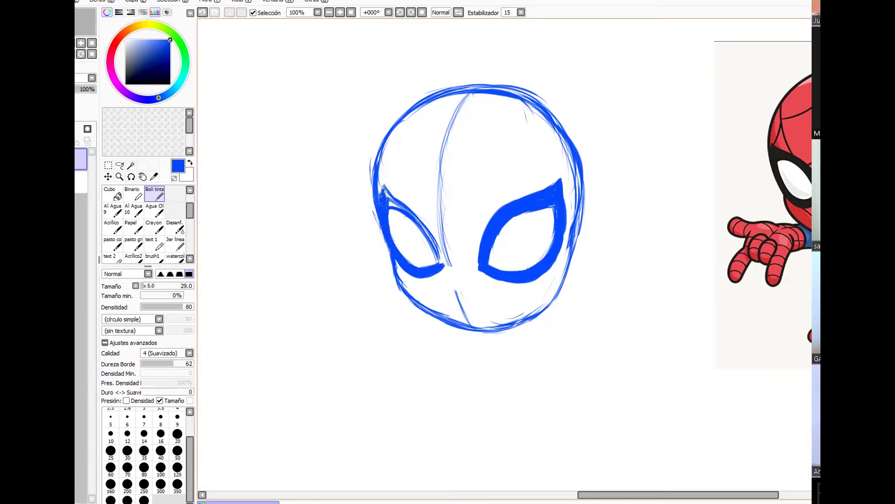
mouse_move(389, 188)
left_mouse_down()
mouse_move(392, 203)
mouse_move(413, 214)
mouse_move(445, 263)
left_mouse_up()
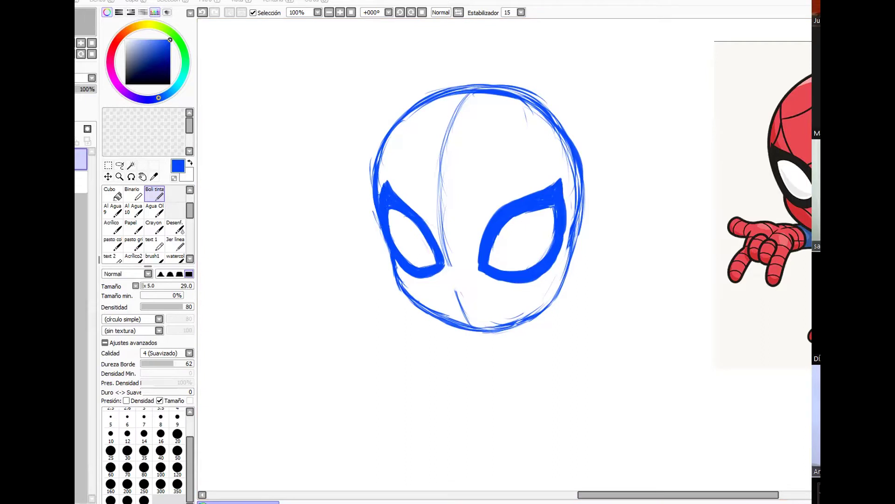
mouse_move(395, 267)
left_mouse_down()
mouse_move(396, 295)
mouse_move(459, 343)
mouse_move(404, 292)
left_mouse_up()
key("ctrl+z")
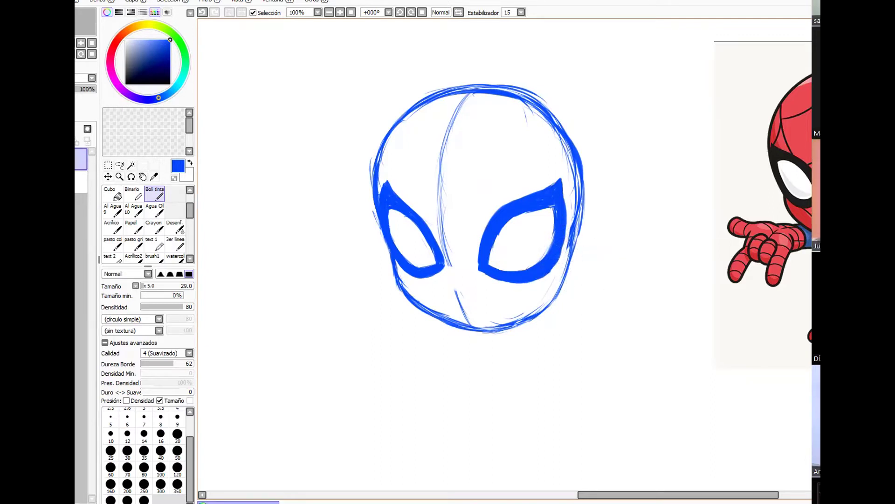
left_click_drag(539, 329, 439, 353)
key("ctrl+z")
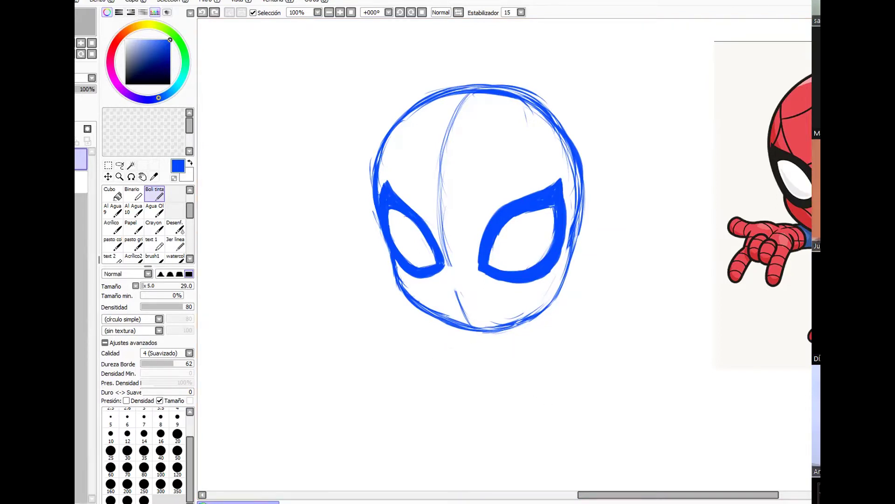
left_click_drag(541, 280, 452, 295)
key("ctrl+z")
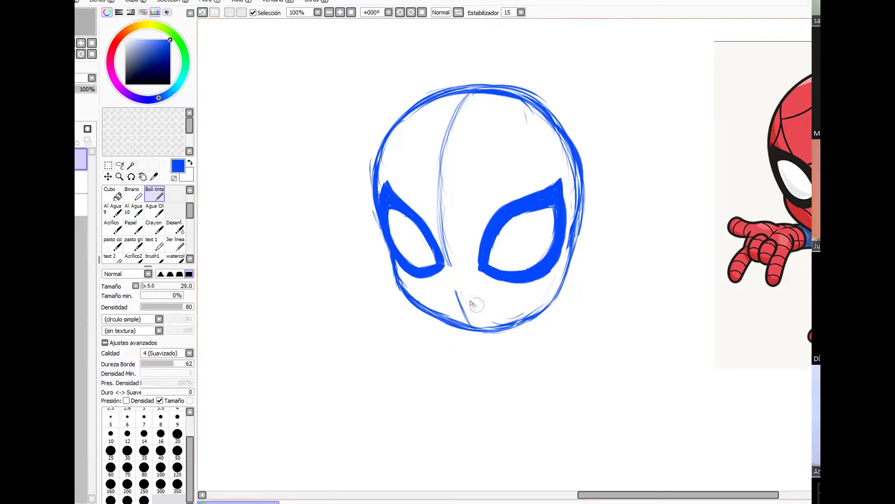
Sketch the small chest and waist of the body directly below the chin.
mouse_move(443, 326)
left_mouse_down()
mouse_move(461, 355)
mouse_move(505, 358)
mouse_move(537, 345)
left_mouse_up()
left_click_drag(545, 315, 539, 354)
left_click_drag(461, 356, 473, 380)
left_click_drag(539, 343, 531, 380)
Sketch the hips, two bent legs and feet below the torso.
mouse_move(465, 372)
left_mouse_down()
mouse_move(433, 374)
mouse_move(436, 385)
mouse_move(474, 398)
mouse_move(522, 394)
left_mouse_up()
mouse_move(531, 379)
left_mouse_down()
mouse_move(565, 352)
mouse_move(576, 387)
mouse_move(555, 389)
left_mouse_up()
mouse_move(558, 384)
left_mouse_down()
mouse_move(555, 402)
mouse_move(570, 414)
left_mouse_up()
mouse_move(578, 374)
left_mouse_down()
mouse_move(559, 385)
mouse_move(624, 329)
mouse_move(581, 411)
mouse_move(562, 412)
left_mouse_up()
mouse_move(455, 410)
left_mouse_down()
mouse_move(436, 451)
mouse_move(470, 439)
left_mouse_up()
left_click_drag(471, 438, 478, 405)
mouse_move(546, 332)
left_mouse_down()
mouse_move(584, 283)
mouse_move(602, 276)
left_mouse_up()
mouse_move(568, 281)
left_mouse_down()
mouse_move(597, 271)
mouse_move(701, 66)
left_mouse_up()
left_click_drag(433, 319, 411, 346)
mouse_move(445, 340)
left_mouse_down()
mouse_move(411, 351)
mouse_move(395, 341)
left_mouse_up()
left_click_drag(394, 340, 385, 338)
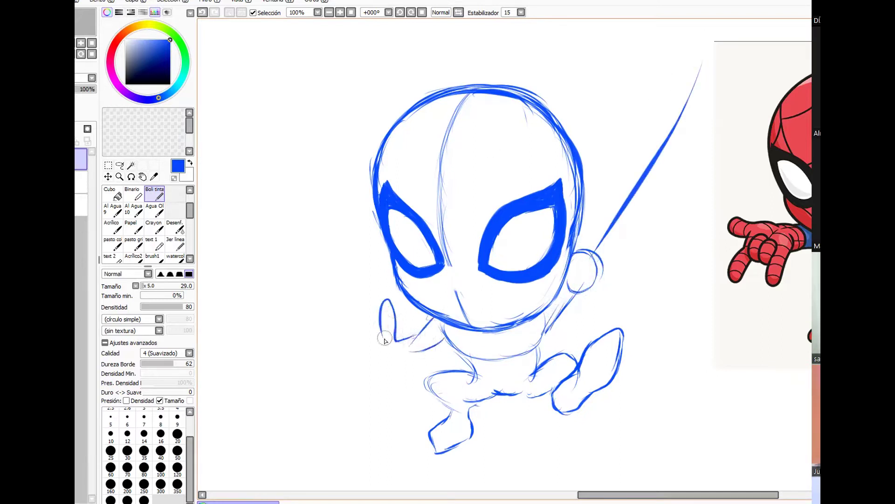
key("ctrl+z")
key("ctrl+z")
key("ctrl+z")
key("ctrl+z")
key("ctrl+z")
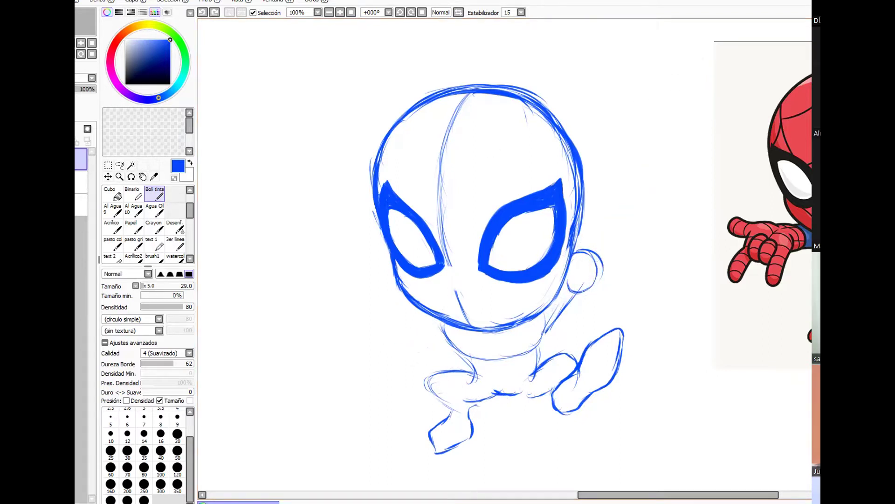
left_click_drag(805, 300, 670, 313)
key("ctrl+z")
key("ctrl+z")
key("ctrl+z")
key("ctrl+z")
key("ctrl+z")
key("ctrl+z")
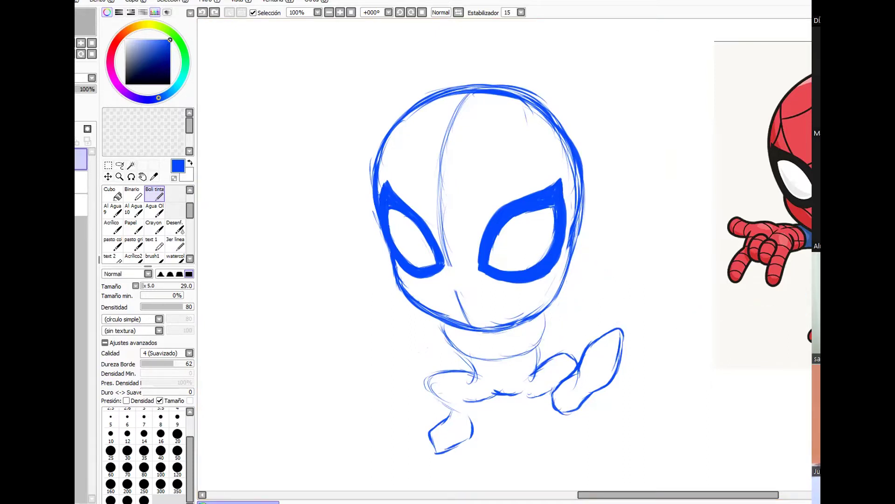
key("ctrl+z")
key("ctrl+z")
Sketch the left arm reaching out with a web-shooting hand and the right arm raised beside the head.
mouse_move(432, 318)
left_mouse_down()
mouse_move(412, 327)
mouse_move(441, 333)
mouse_move(409, 335)
mouse_move(421, 354)
left_mouse_up()
mouse_move(366, 342)
left_mouse_down()
mouse_move(395, 380)
mouse_move(420, 356)
mouse_move(341, 371)
mouse_move(354, 386)
mouse_move(349, 348)
mouse_move(346, 357)
mouse_move(325, 344)
mouse_move(387, 343)
left_mouse_up()
mouse_move(577, 258)
left_mouse_down()
mouse_move(534, 315)
mouse_move(547, 331)
left_mouse_up()
left_click_drag(571, 294, 537, 342)
mouse_move(582, 257)
left_mouse_down()
mouse_move(555, 305)
mouse_move(577, 278)
left_mouse_up()
Draw a long curved web line rising diagonally from the raised hand.
mouse_move(581, 228)
left_mouse_down()
mouse_move(603, 239)
mouse_move(585, 264)
mouse_move(658, 89)
left_mouse_up()
key("ctrl+z")
left_click_drag(599, 249, 687, 43)
Define the sides of the torso, narrowing them from the chest down to the waist.
left_click_drag(542, 303, 527, 357)
left_click_drag(538, 322, 524, 373)
left_click_drag(448, 329, 476, 366)
mouse_move(513, 345)
left_mouse_down()
mouse_move(489, 376)
mouse_move(531, 372)
left_mouse_up()
Rework the legs, shaping the left shin and extending the right leg outward with a foot.
left_click_drag(637, 358, 652, 358)
mouse_move(620, 334)
left_mouse_down()
mouse_move(574, 398)
mouse_move(563, 396)
left_mouse_up()
left_click_drag(436, 398, 461, 419)
left_click_drag(454, 389, 463, 418)
left_click_drag(512, 395, 558, 382)
mouse_move(570, 354)
left_mouse_down()
mouse_move(559, 381)
mouse_move(622, 377)
left_mouse_up()
left_click_drag(559, 381, 630, 377)
left_click_drag(628, 347, 645, 329)
mouse_move(612, 388)
left_mouse_down()
mouse_move(624, 341)
mouse_move(643, 334)
mouse_move(617, 394)
mouse_move(605, 386)
mouse_move(635, 380)
mouse_move(610, 392)
mouse_move(649, 397)
left_mouse_up()
Undo the latest foot strokes and redraw the extended right leg's foot pointing outward.
key("ctrl+z")
key("ctrl+z")
key("ctrl+z")
key("ctrl+z")
left_click_drag(603, 384, 648, 403)
left_click_drag(635, 383, 647, 401)
Lower the body sketch layer's opacity to 32% and merge it with the layer below.
left_click_drag(94, 89, 59, 89)
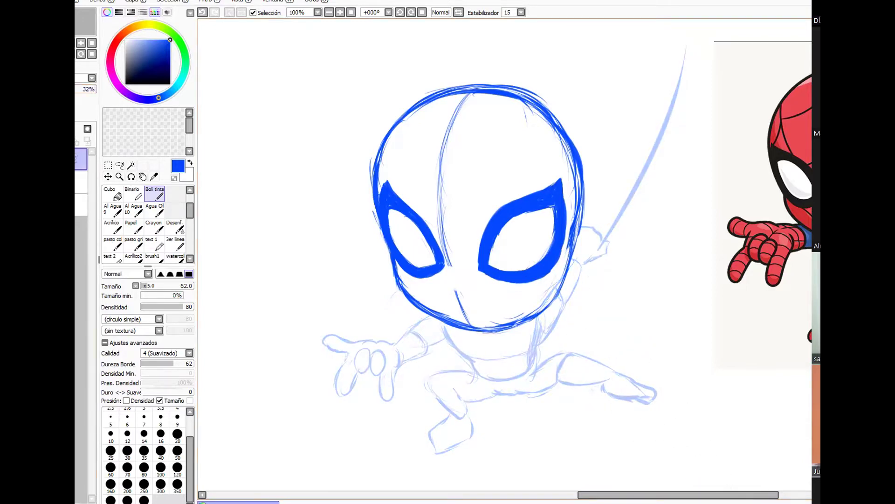
key("ctrl+e")
Trace the torso over the faded sketch in bold blue as stacked chest, abdomen and pelvis shapes.
mouse_move(446, 326)
left_mouse_down()
mouse_move(460, 336)
mouse_move(457, 348)
mouse_move(508, 358)
mouse_move(529, 334)
mouse_move(484, 381)
mouse_move(529, 351)
mouse_move(510, 376)
left_mouse_up()
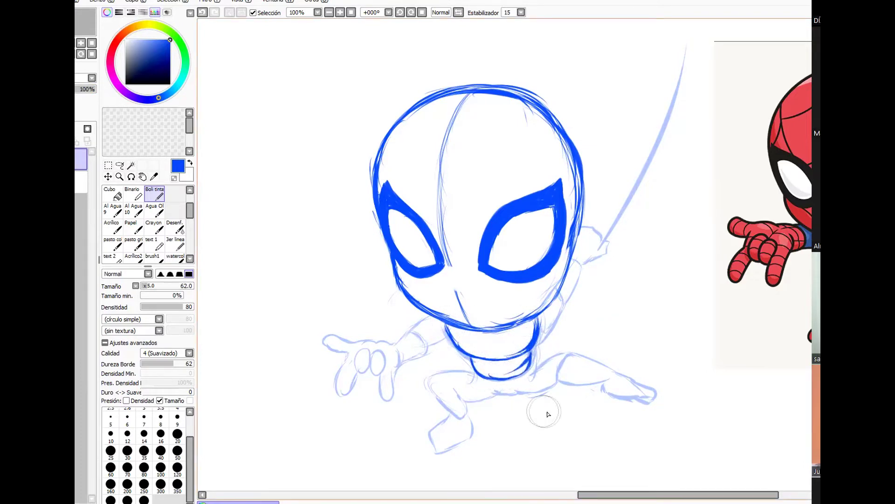
key("ctrl+z")
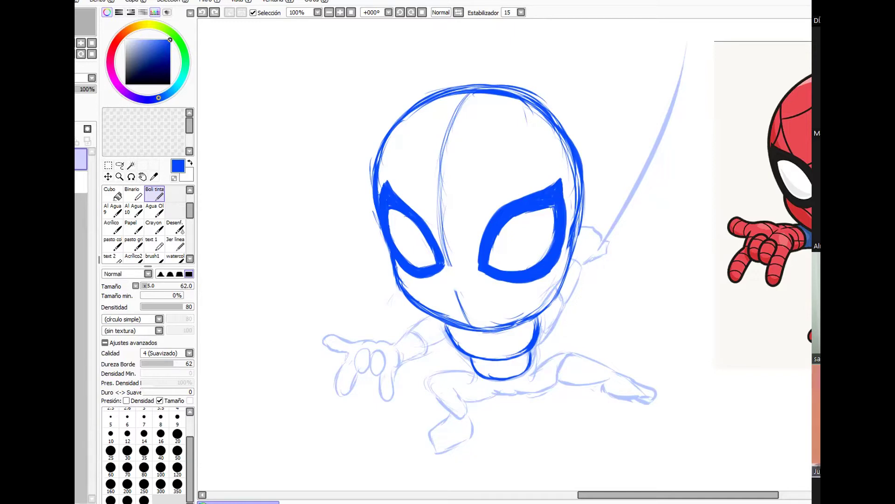
key("ctrl+y")
key("ctrl+z")
mouse_move(486, 379)
left_mouse_down()
mouse_move(502, 397)
mouse_move(494, 394)
mouse_move(509, 394)
mouse_move(523, 379)
mouse_move(521, 391)
mouse_move(532, 366)
left_mouse_up()
mouse_move(708, 423)
left_mouse_down()
mouse_move(750, 383)
mouse_move(813, 373)
left_mouse_up()
left_click_drag(708, 421, 813, 418)
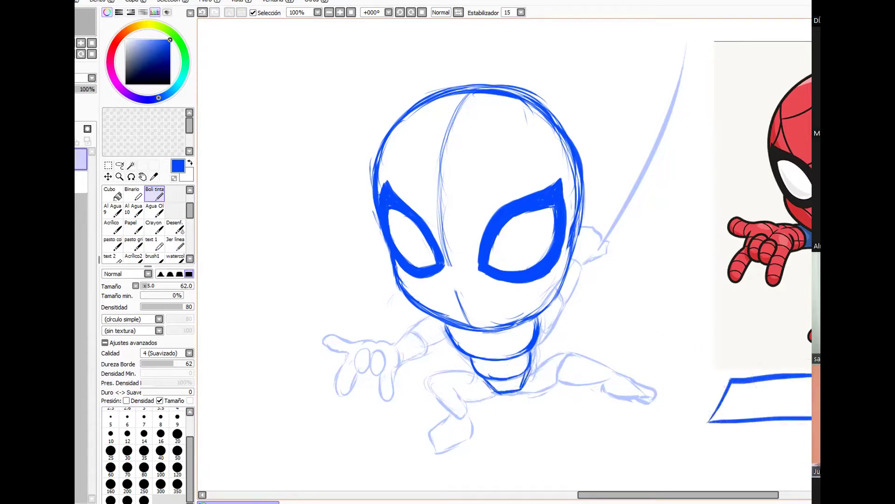
mouse_move(757, 405)
left_mouse_down()
mouse_move(529, 408)
mouse_move(551, 408)
left_mouse_up()
key("ctrl+z")
key("ctrl+z")
key("ctrl+z")
key("ctrl+z")
key("ctrl+z")
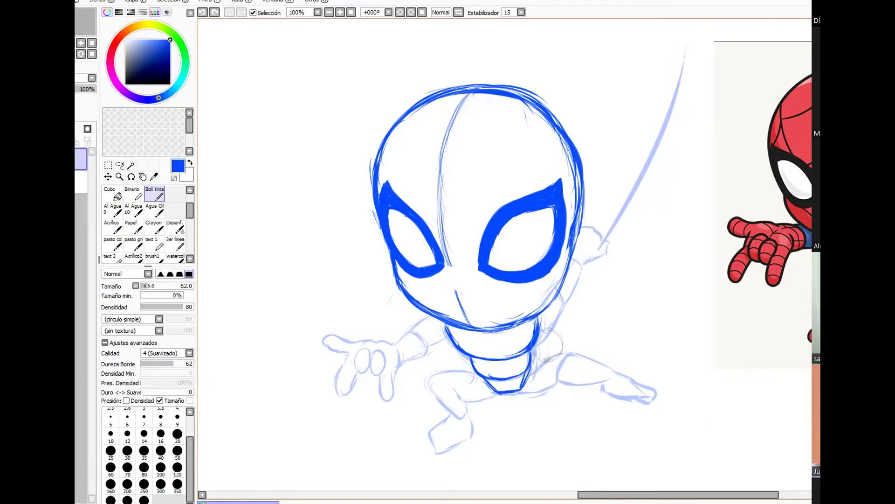
left_click_drag(502, 343, 506, 349)
left_click_drag(502, 350, 512, 349)
left_click_drag(505, 364, 513, 372)
left_click_drag(509, 382, 508, 391)
key("ctrl+z")
key("ctrl+z")
mouse_move(659, 329)
left_mouse_down()
mouse_move(712, 416)
mouse_move(658, 330)
left_mouse_up()
mouse_move(749, 331)
left_mouse_down()
mouse_move(811, 358)
mouse_move(748, 329)
left_mouse_up()
key("ctrl+z")
key("ctrl+z")
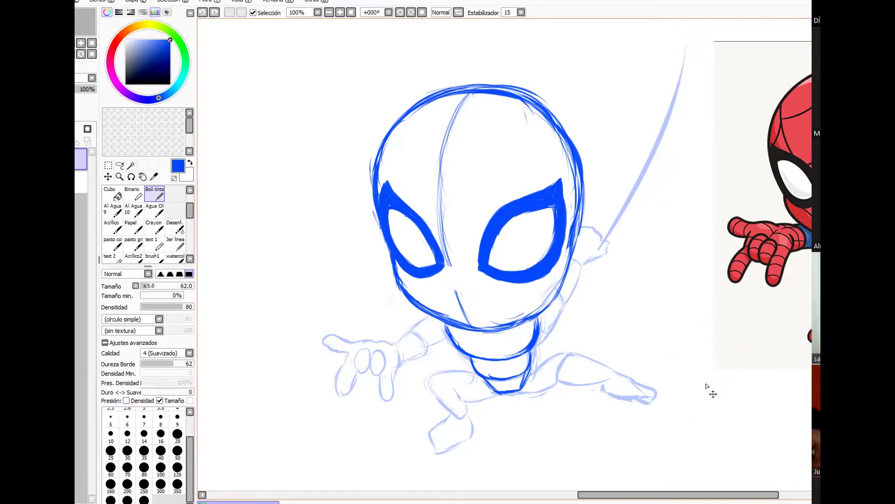
Undo the bold tracing of the torso's abdomen and pelvis shapes.
key("ctrl+z")
key("ctrl+z")
key("ctrl+z")
key("ctrl+z")
key("ctrl+z")
key("ctrl+z")
key("ctrl+z")
key("ctrl+z")
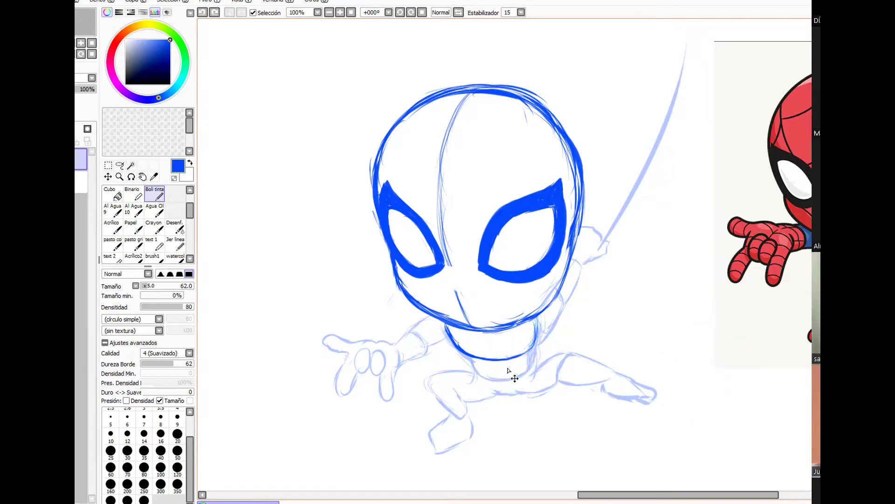
Redraw the torso in bold blue as a straight-sided tapered block with a dividing band and a pelvis curve beneath.
mouse_move(444, 328)
left_mouse_down()
mouse_move(479, 387)
mouse_move(537, 380)
mouse_move(548, 316)
mouse_move(543, 376)
left_mouse_up()
left_click_drag(548, 311, 542, 378)
left_click_drag(444, 327, 479, 386)
left_click_drag(480, 385, 541, 382)
left_click_drag(444, 325, 543, 317)
mouse_move(459, 345)
left_mouse_down()
mouse_move(475, 384)
mouse_move(550, 379)
mouse_move(539, 353)
left_mouse_up()
left_click_drag(480, 386, 529, 393)
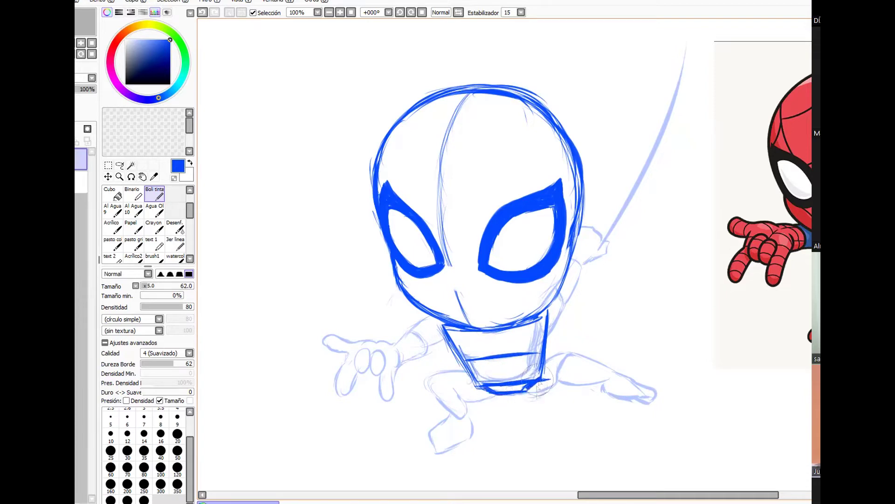
Sketch two tapered boxes marked with crosses beside the figure as a demonstration, and undo them.
mouse_move(617, 303)
left_mouse_down()
mouse_move(733, 298)
mouse_move(616, 312)
left_mouse_up()
mouse_move(753, 314)
left_mouse_down()
mouse_move(811, 452)
mouse_move(760, 328)
left_mouse_up()
left_click_drag(669, 353, 733, 386)
left_click_drag(725, 335, 679, 388)
left_click_drag(772, 369, 816, 390)
left_click_drag(816, 362, 787, 395)
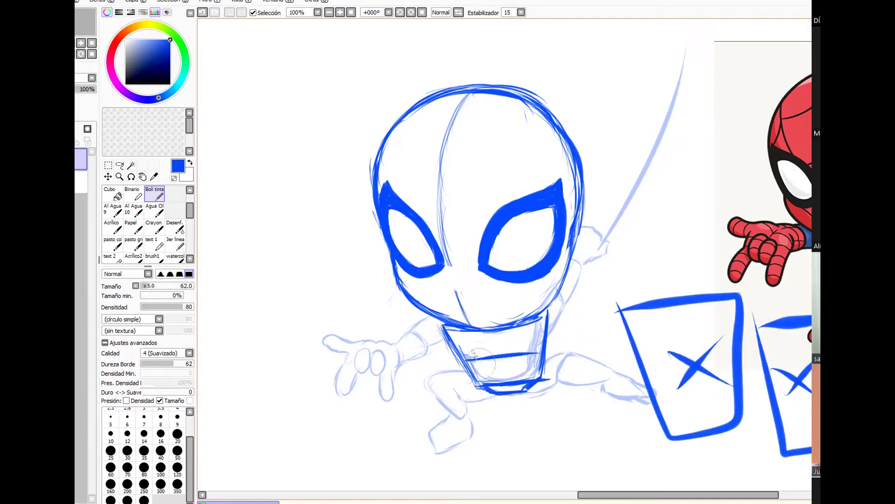
key("ctrl+z")
key("ctrl+z")
key("ctrl+z")
key("ctrl+z")
key("ctrl+z")
key("ctrl+z")
key("ctrl+z")
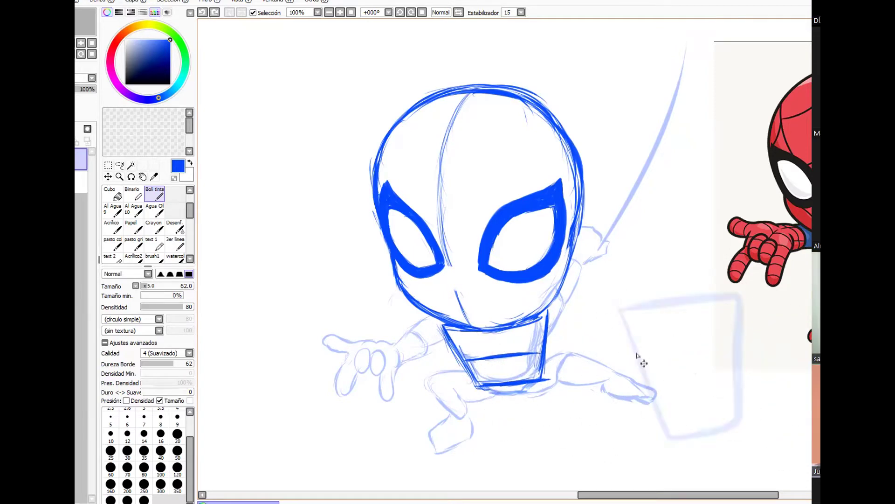
Redraw the rounded pelvis curve beneath the torso block.
left_click_drag(530, 391, 543, 381)
left_click_drag(480, 386, 542, 382)
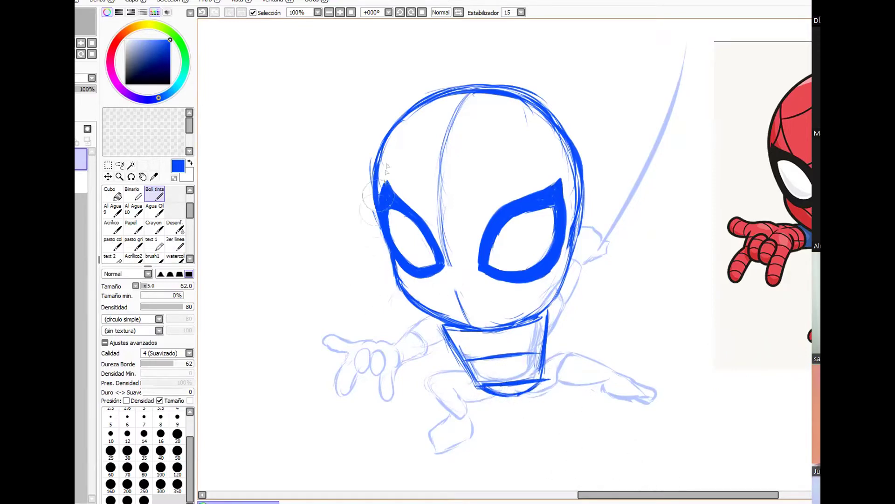
left_click_drag(309, 212, 380, 150)
left_click_drag(243, 66, 302, 145)
key("ctrl+z")
key("ctrl+z")
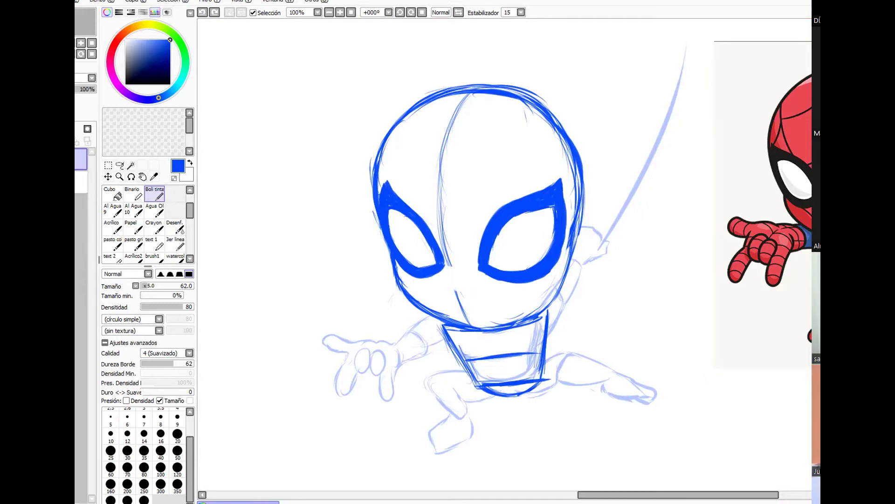
left_click_drag(427, 255, 498, 262)
key("ctrl+z")
mouse_move(401, 276)
left_mouse_down()
mouse_move(559, 275)
mouse_move(452, 326)
mouse_move(558, 276)
mouse_move(402, 278)
left_mouse_up()
key("ctrl+z")
key("ctrl+z")
Trace the bent left leg in bold blue with a thigh, knee oval, shin and angular foot.
mouse_move(468, 373)
left_mouse_down()
mouse_move(435, 376)
mouse_move(494, 395)
left_mouse_up()
mouse_move(434, 381)
left_mouse_down()
mouse_move(442, 402)
mouse_move(469, 417)
left_mouse_up()
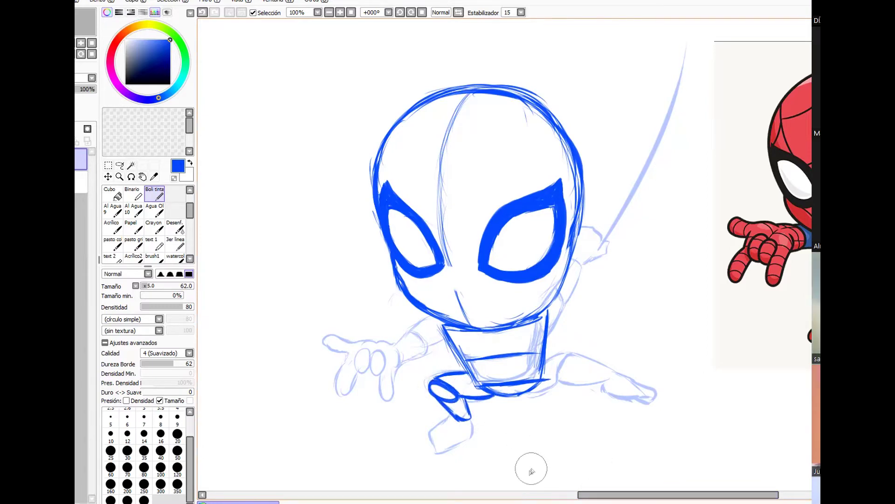
mouse_move(452, 417)
left_mouse_down()
mouse_move(436, 450)
mouse_move(465, 445)
mouse_move(471, 420)
left_mouse_up()
Sketch a foot diagram and a long arrow toward the left foot as a demonstration, and undo them.
mouse_move(757, 373)
left_mouse_down()
mouse_move(773, 374)
mouse_move(777, 420)
mouse_move(776, 378)
left_mouse_up()
left_click_drag(770, 377, 741, 428)
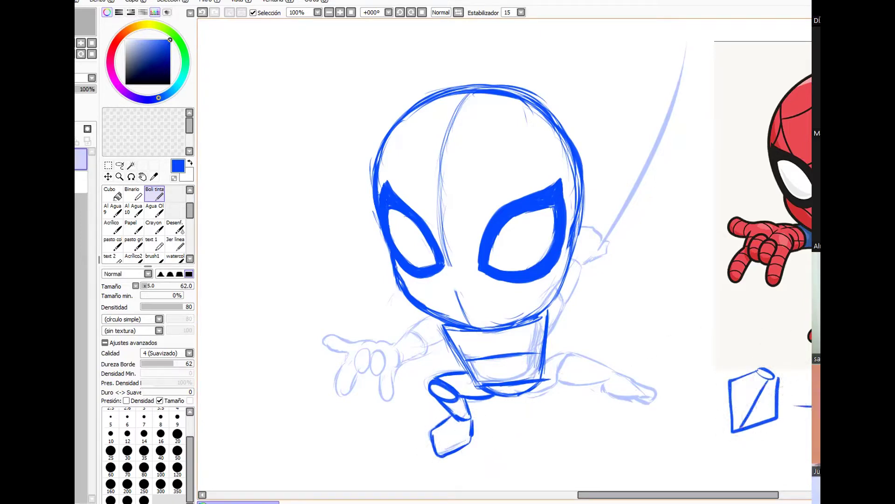
left_click_drag(811, 449, 487, 456)
left_click_drag(534, 443, 543, 478)
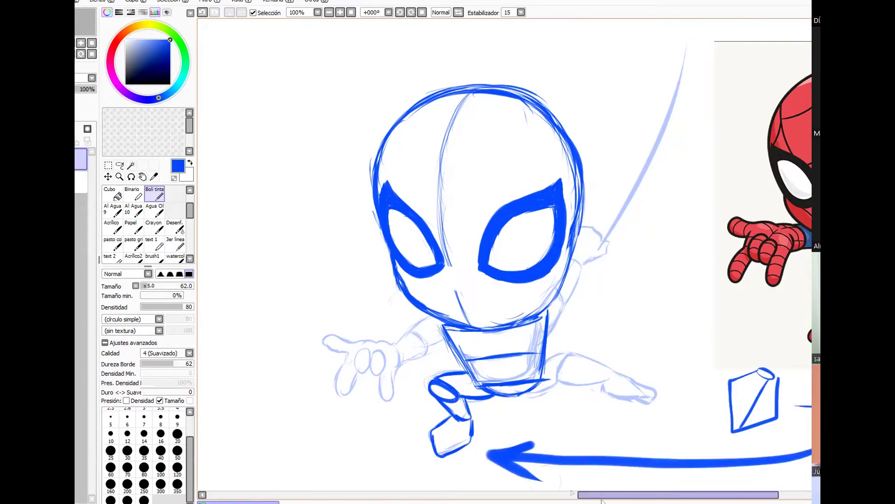
key("ctrl+z")
key("ctrl+z")
key("ctrl+z")
key("ctrl+z")
key("ctrl+z")
key("ctrl+z")
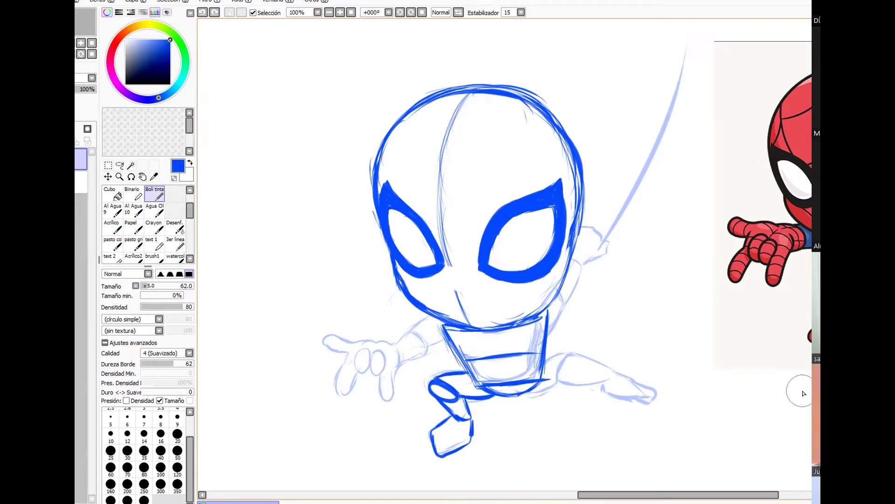
Erase the overshooting line at the right hip and trace the extended right leg and foot with the 3er linea brush.
key("e")
mouse_move(554, 371)
left_mouse_down()
mouse_move(551, 393)
mouse_move(552, 377)
left_mouse_up()
left_click(175, 245)
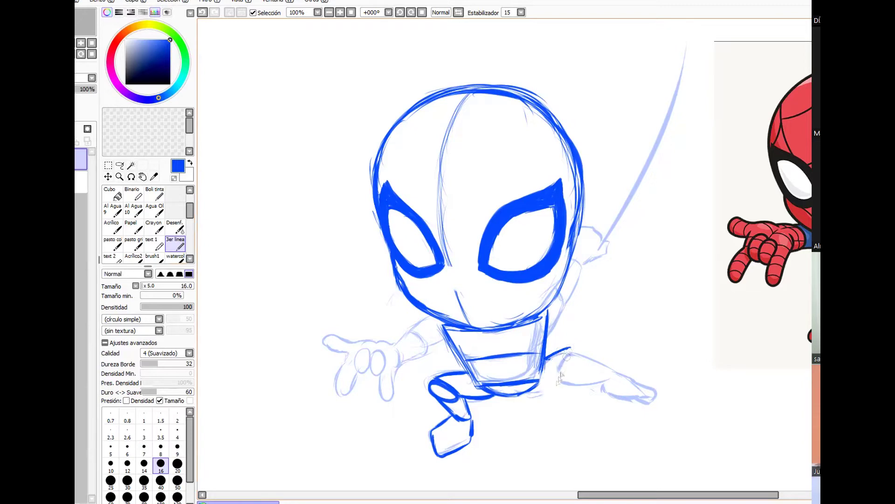
mouse_move(574, 349)
left_mouse_down()
mouse_move(563, 378)
mouse_move(577, 348)
mouse_move(626, 378)
left_mouse_up()
left_click_drag(570, 386, 611, 389)
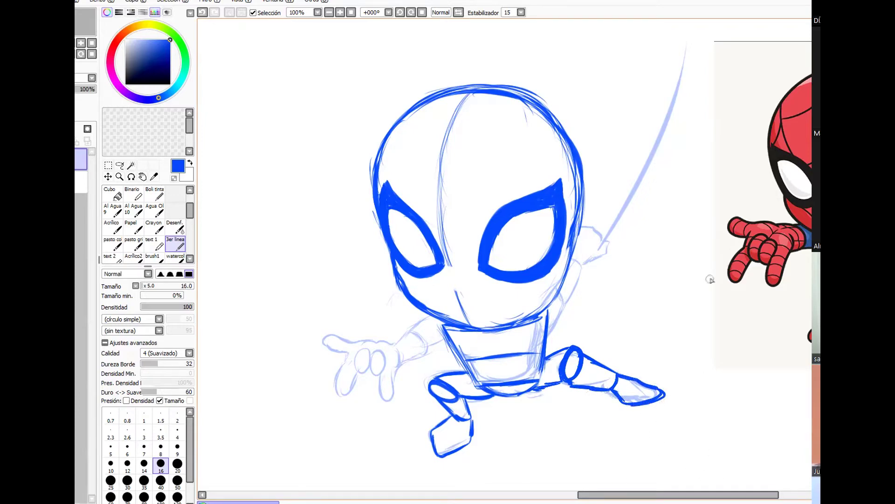
mouse_move(635, 326)
left_mouse_down()
mouse_move(760, 299)
mouse_move(741, 326)
left_mouse_up()
left_click(758, 358)
left_click_drag(752, 375, 777, 392)
left_click_drag(778, 344, 794, 371)
left_click(801, 386)
left_click_drag(674, 307, 708, 359)
key("ctrl+z")
key("ctrl+z")
key("ctrl+z")
key("ctrl+z")
key("ctrl+z")
key("ctrl+z")
key("ctrl+z")
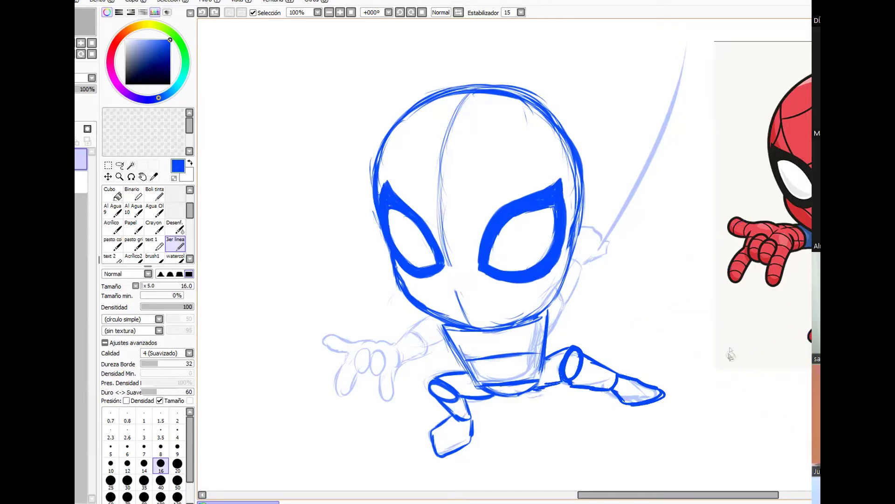
left_click_drag(770, 322, 812, 380)
key("ctrl+z")
left_click_drag(740, 319, 608, 323)
left_click_drag(631, 305, 628, 342)
left_click_drag(692, 375, 752, 366)
left_click_drag(569, 434, 680, 418)
key("ctrl+z")
key("ctrl+z")
key("ctrl+z")
key("ctrl+z")
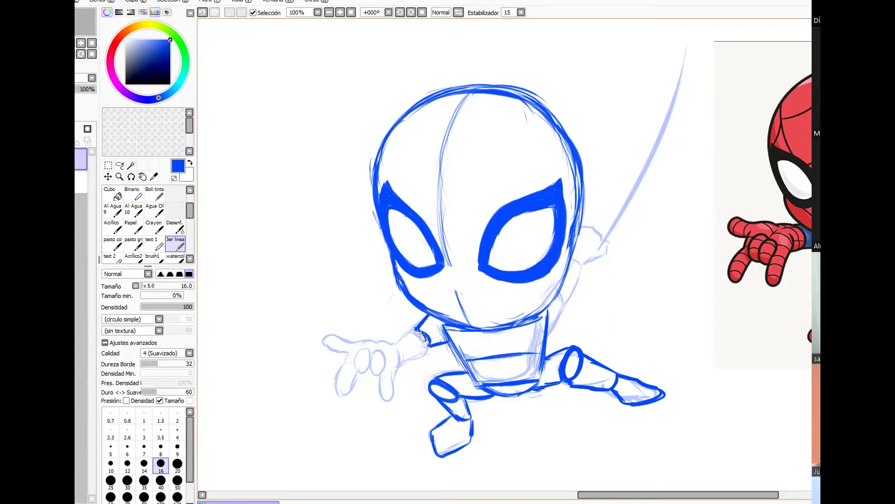
Trace the left forearm and sketch a two-part limb diagram with arrows labelled A and B below the reference.
left_click_drag(416, 329, 396, 348)
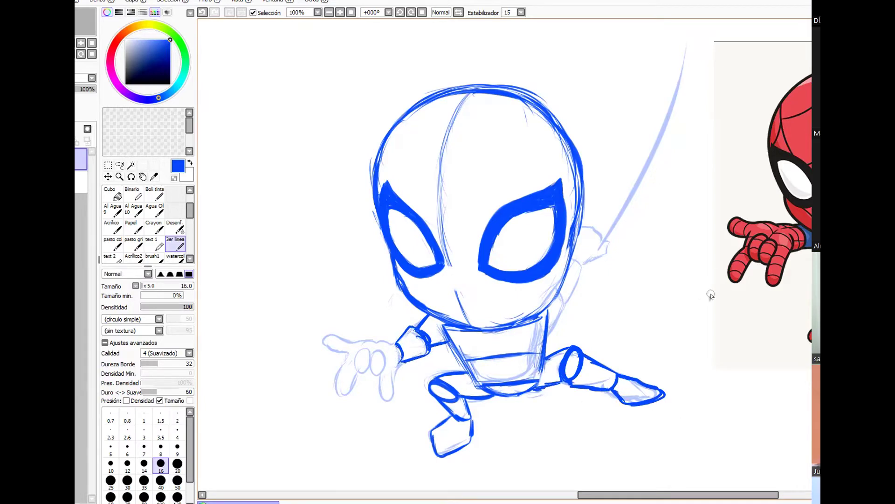
mouse_move(725, 348)
left_mouse_down()
mouse_move(730, 320)
mouse_move(734, 391)
left_mouse_up()
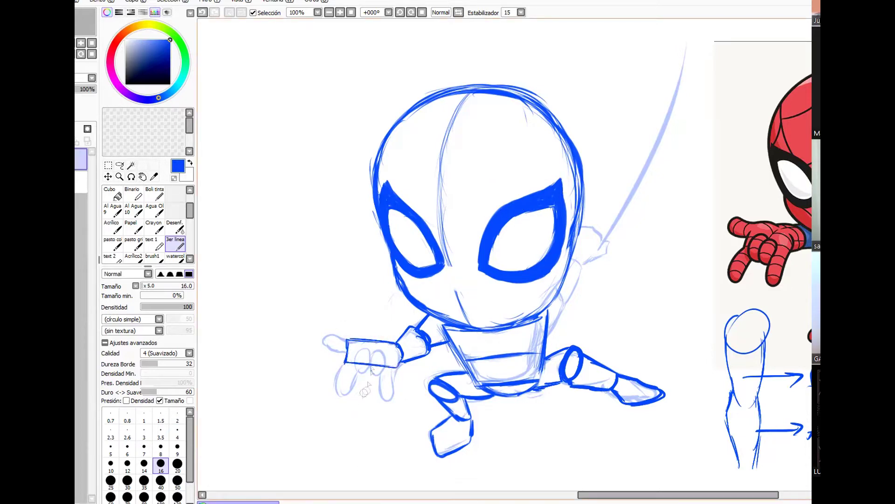
Draw the two curled middle fingers as ovals on the left palm box and erase the palm line inside them.
key("ctrl+z")
left_click_drag(358, 349, 371, 355)
key("ctrl+z")
key("e")
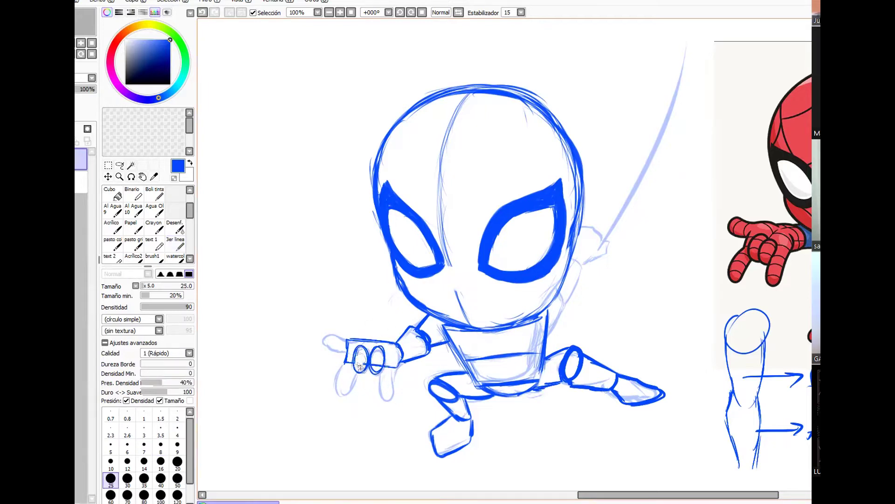
Sketch an enlarged palm box with two finger ovals beside the head using the Boli tinta brush.
left_click(154, 193)
left_click_drag(268, 122, 295, 126)
mouse_move(254, 152)
left_mouse_down()
mouse_move(235, 154)
mouse_move(239, 115)
mouse_move(327, 159)
mouse_move(304, 160)
left_mouse_up()
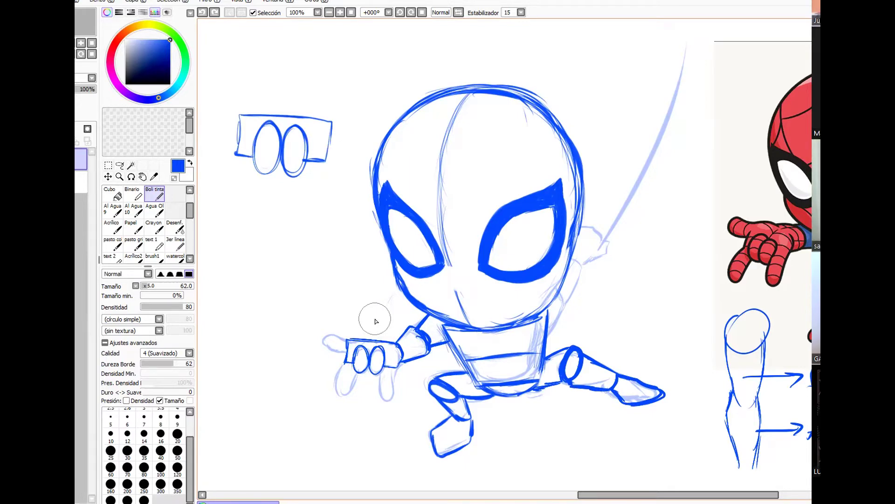
Trace the left hand's extended thumb and the two outer fingers pointing down.
mouse_move(347, 338)
left_mouse_down()
mouse_move(323, 347)
mouse_move(339, 355)
mouse_move(320, 342)
left_mouse_up()
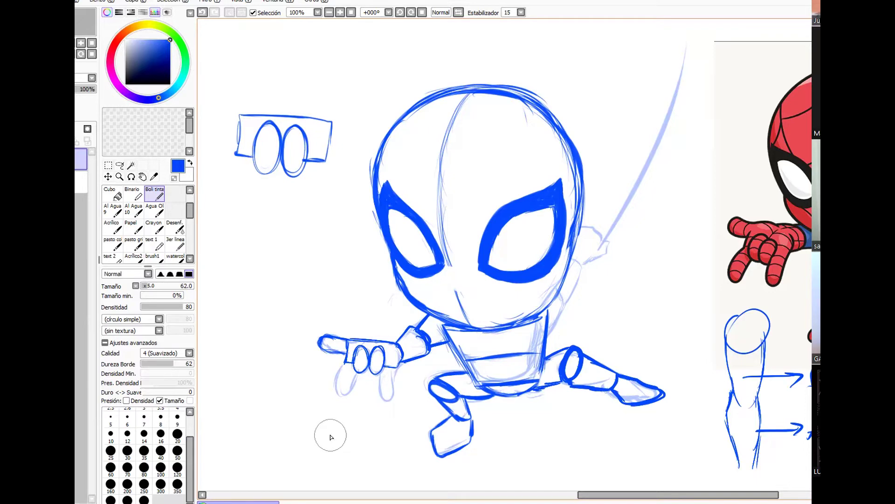
mouse_move(345, 365)
left_mouse_down()
mouse_move(342, 391)
mouse_move(378, 379)
mouse_move(379, 391)
mouse_move(393, 394)
mouse_move(397, 368)
left_mouse_up()
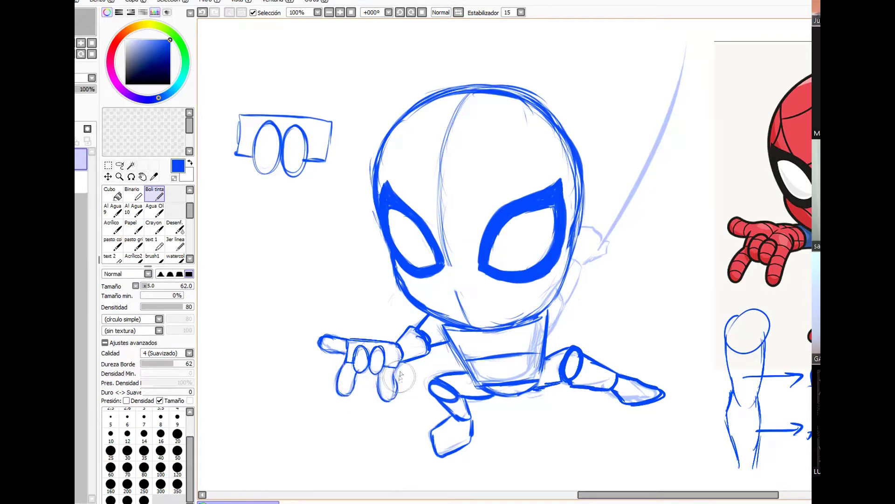
Sketch a simple rabbit face with ears beside the figure, and undo it.
left_click_drag(231, 305, 332, 299)
mouse_move(269, 281)
left_mouse_down()
mouse_move(270, 290)
mouse_move(289, 289)
left_mouse_up()
left_click_drag(278, 301, 280, 303)
mouse_move(248, 274)
left_mouse_down()
mouse_move(314, 223)
mouse_move(305, 268)
left_mouse_up()
left_click_drag(250, 321, 388, 413)
key("ctrl+z")
key("ctrl+z")
key("ctrl+z")
key("ctrl+z")
key("ctrl+z")
key("ctrl+z")
key("ctrl+z")
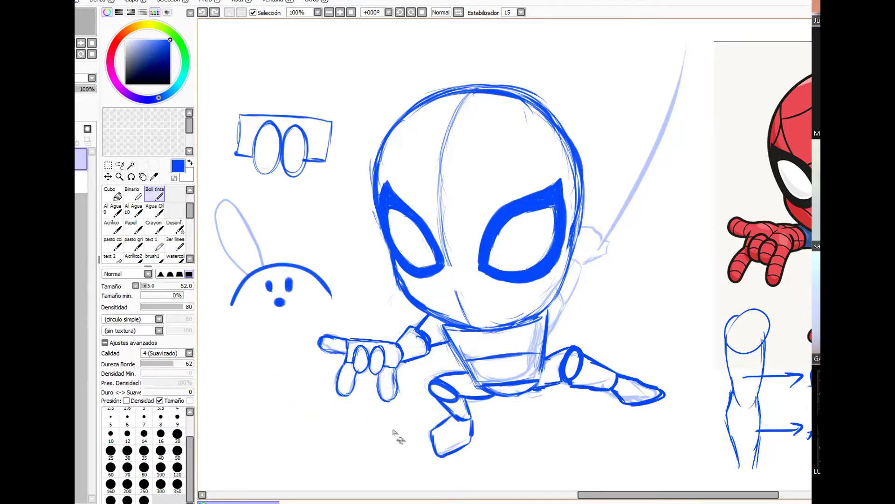
Erase the enlarged palm diagram beside the head and return to the brush.
key("e")
mouse_move(327, 159)
left_mouse_down()
mouse_move(298, 149)
mouse_move(328, 125)
left_mouse_up()
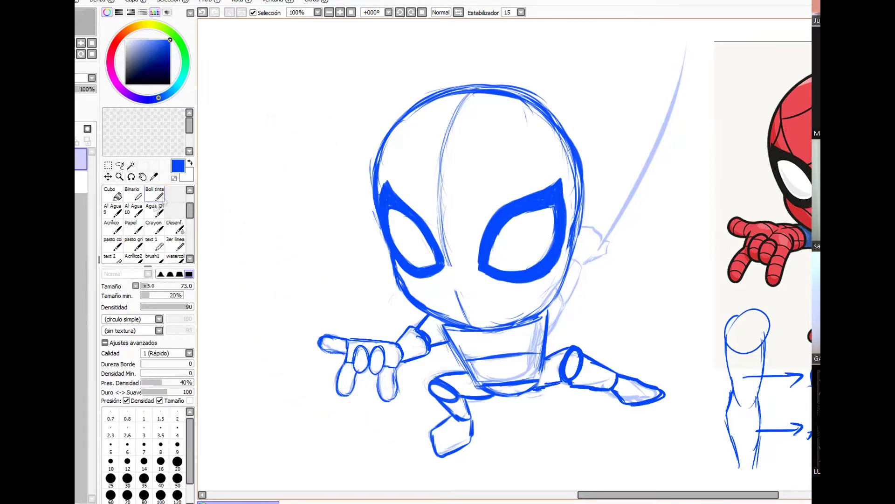
key("e")
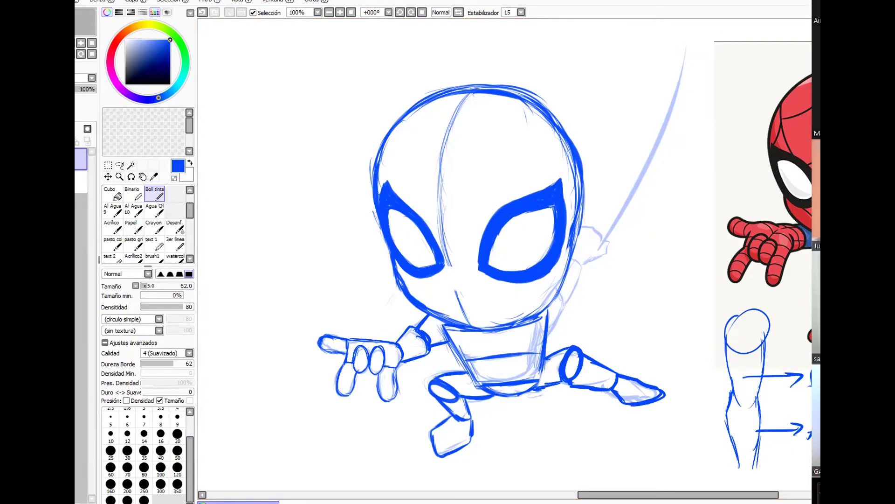
Erase the curved centre guideline and the short nose line from the face.
mouse_move(441, 263)
left_mouse_down()
mouse_move(487, 248)
mouse_move(448, 225)
mouse_move(468, 105)
left_mouse_up()
key("ctrl+z")
key("e")
mouse_move(477, 283)
left_mouse_down()
mouse_move(460, 303)
mouse_move(471, 324)
left_mouse_up()
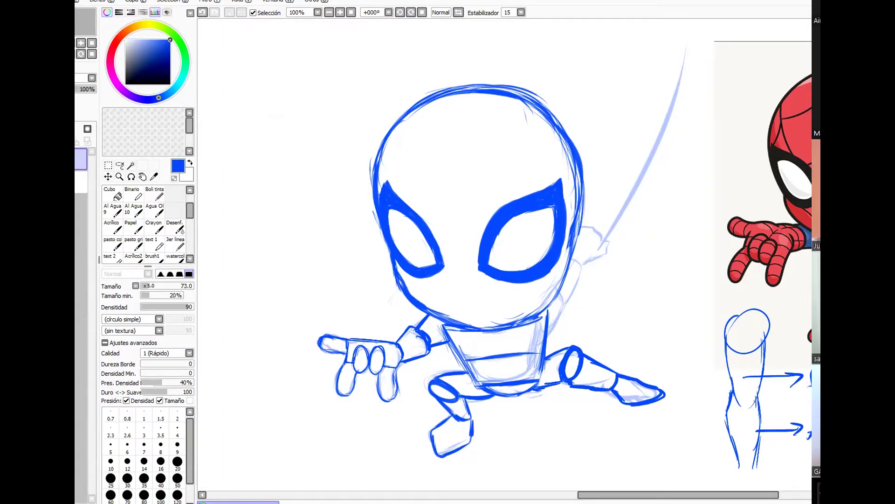
Lasso the body, try shrinking it beneath the head with a transform, and undo the change.
left_click(120, 165)
mouse_move(366, 306)
left_mouse_down()
mouse_move(612, 311)
mouse_move(567, 309)
left_mouse_up()
key("ctrl+t")
left_click_drag(317, 306, 207, 229)
mouse_move(455, 328)
left_mouse_down()
mouse_move(509, 354)
mouse_move(509, 373)
left_mouse_up()
key("Escape")
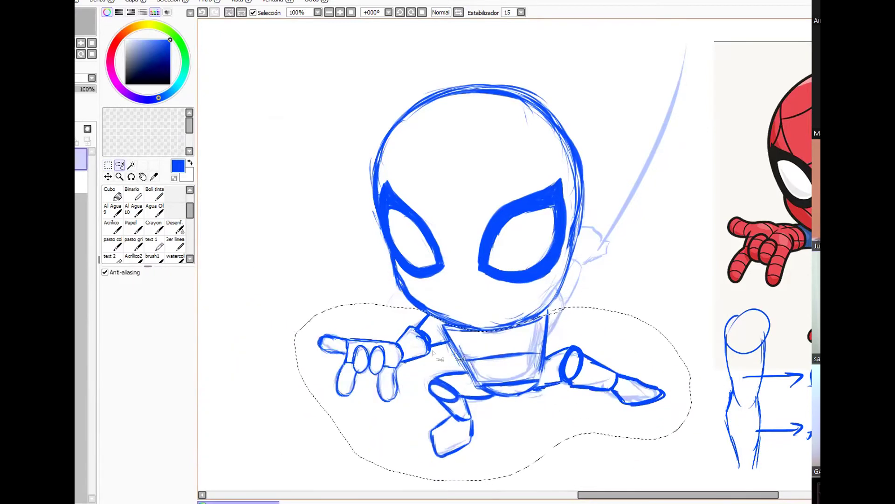
key("ctrl+t")
left_click_drag(317, 307, 506, 389)
left_click_drag(574, 395, 481, 353)
key("Return")
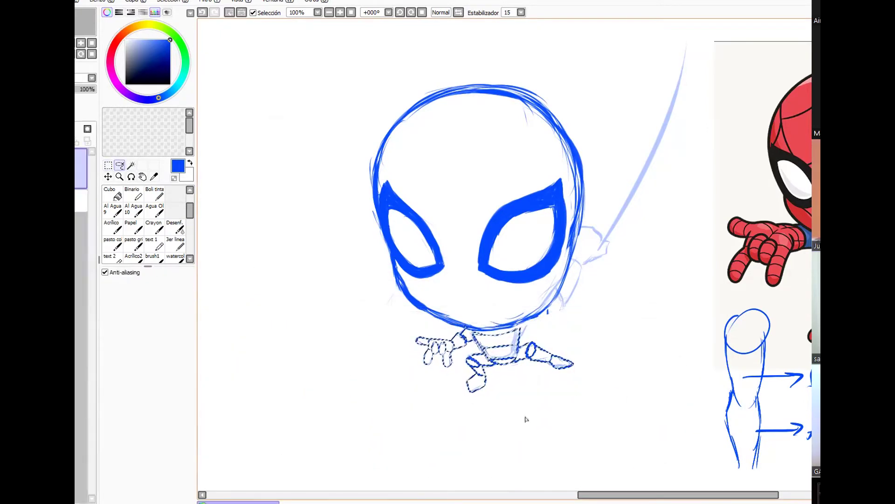
key("ctrl+z")
Select the head, try scaling it down onto the torso with a transform, and cancel it.
key("ctrl+alt+space")
mouse_move(333, 224)
left_mouse_down()
mouse_move(390, 199)
mouse_move(388, 215)
mouse_move(561, 278)
left_mouse_up()
key("ctrl+t")
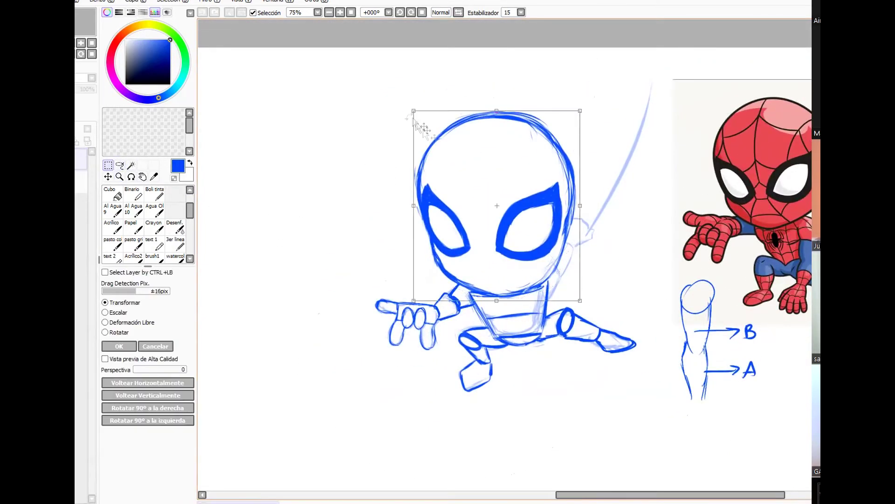
left_click_drag(414, 110, 504, 213)
left_click_drag(561, 242, 510, 225)
left_click_drag(515, 265, 528, 269)
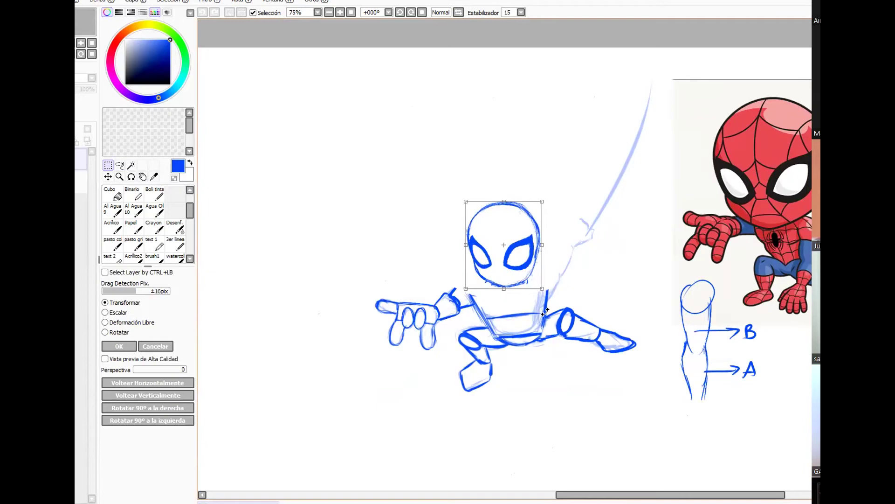
key("Escape")
key("ctrl+d")
Trace the raised right arm in bold blue from the shoulder up to the wrist.
key("ctrl+space")
left_click_drag(457, 234, 518, 280)
scroll(553, 299, "down", 6)
left_click_drag(588, 312, 471, 269)
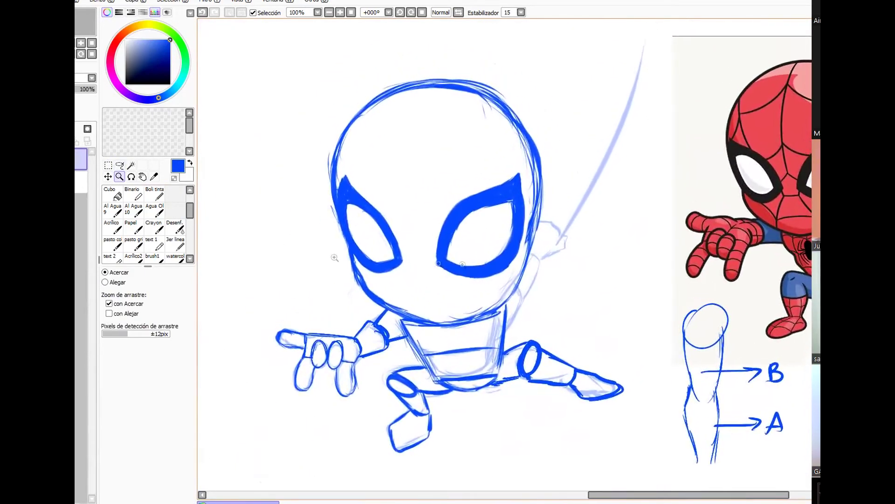
key("n")
mouse_move(519, 291)
left_mouse_down()
mouse_move(525, 298)
mouse_move(539, 258)
left_mouse_up()
left_click_drag(476, 246, 574, 247)
key("ctrl+z")
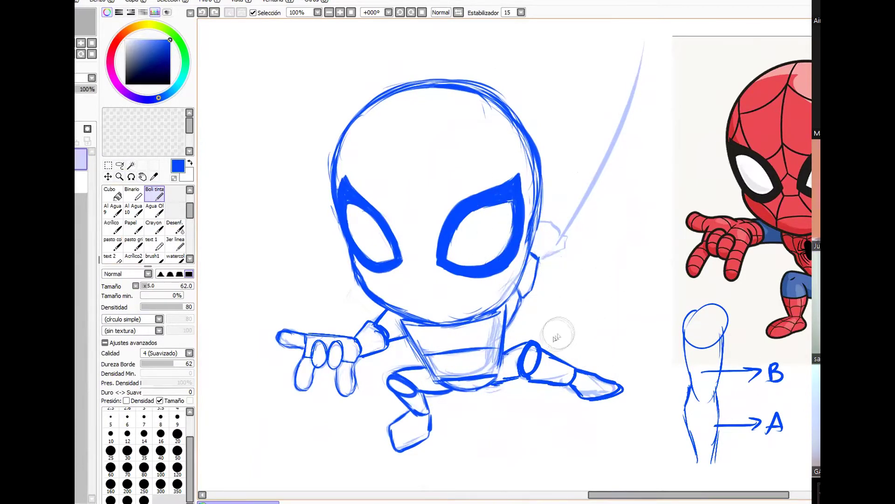
Trace the raised right hand beside the head and the curved web line rising from it.
mouse_move(540, 220)
left_mouse_down()
mouse_move(569, 240)
mouse_move(565, 257)
mouse_move(547, 262)
mouse_move(644, 54)
left_mouse_up()
key("ctrl+z")
mouse_move(564, 233)
left_mouse_down()
mouse_move(627, 65)
mouse_move(643, 52)
left_mouse_up()
key("ctrl+z")
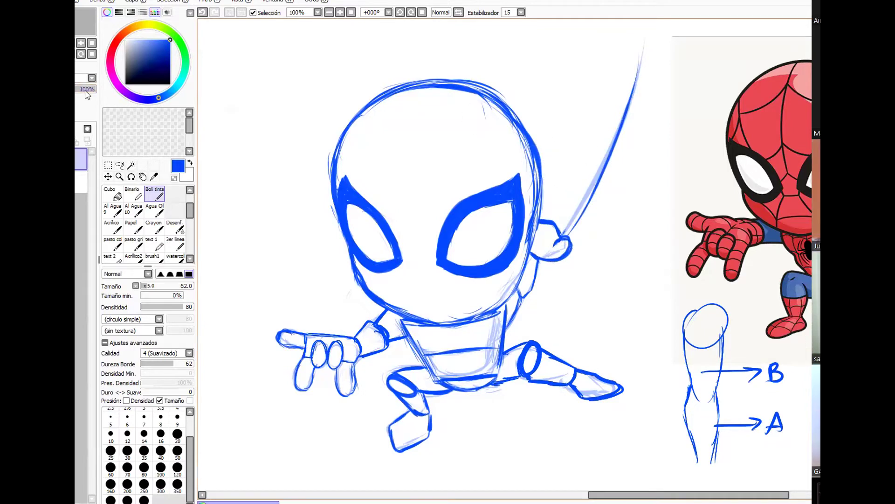
Fade the sketch layer to 43% opacity, try a stroke with the 3er linea brush, and undo both.
left_click_drag(86, 89, 65, 90)
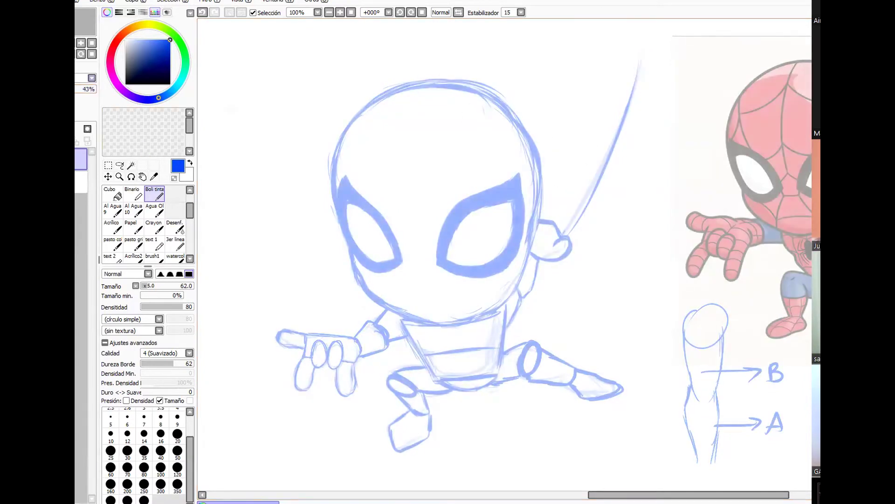
left_click(181, 249)
left_click(180, 250)
left_click_drag(414, 164, 411, 164)
key("ctrl+z")
key("ctrl+z")
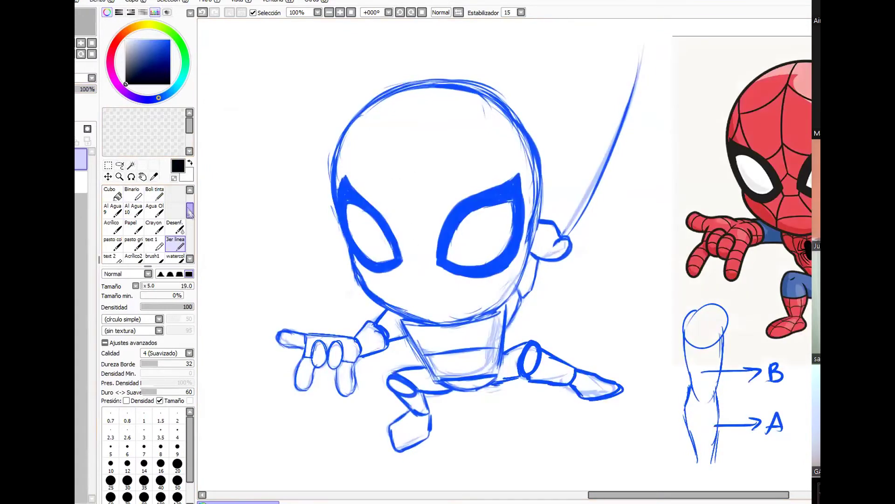
Erase the construction lines inside the torso, hips, knees and outstretched arm with the Borrador eraser.
left_click_drag(188, 211, 189, 202)
left_click(134, 210)
mouse_move(429, 353)
left_mouse_down()
mouse_move(487, 341)
mouse_move(431, 376)
mouse_move(491, 376)
mouse_move(449, 361)
mouse_move(399, 322)
mouse_move(456, 334)
mouse_move(509, 313)
left_mouse_up()
mouse_move(444, 376)
left_mouse_down()
mouse_move(404, 391)
mouse_move(398, 382)
mouse_move(521, 373)
mouse_move(535, 369)
mouse_move(535, 359)
mouse_move(580, 381)
left_mouse_up()
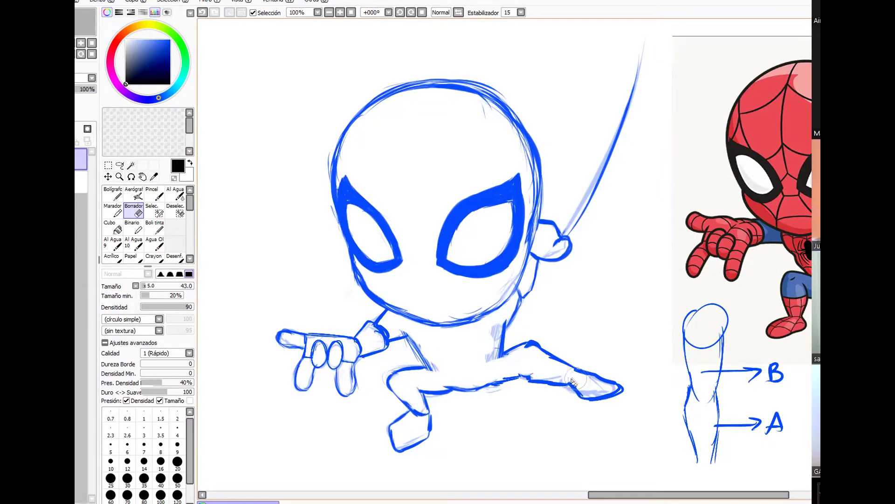
mouse_move(422, 417)
left_mouse_down()
mouse_move(391, 343)
mouse_move(343, 285)
left_mouse_up()
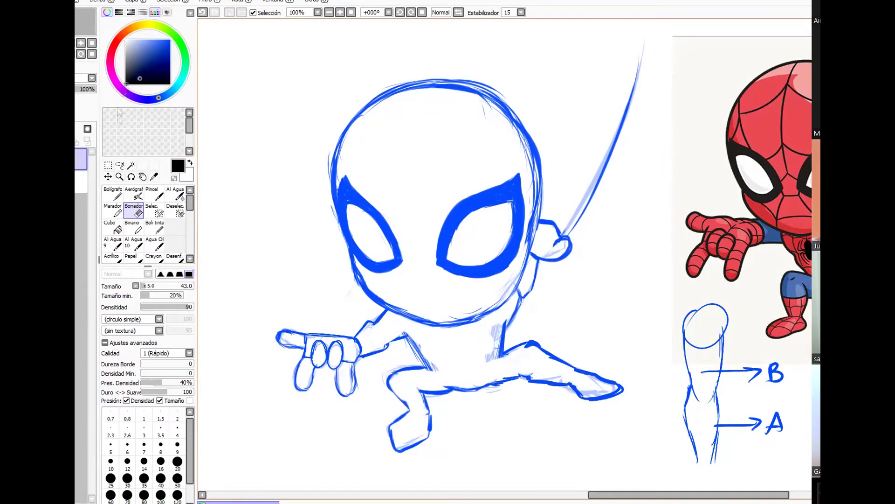
Draw the suit's side panels, belt line, boot tops and glove edges in black over the sketch with the Boli tinta brush.
left_click(154, 228)
mouse_move(372, 323)
left_mouse_down()
mouse_move(410, 338)
mouse_move(398, 322)
mouse_move(440, 371)
mouse_move(504, 323)
left_mouse_up()
mouse_move(434, 354)
left_mouse_down()
mouse_move(443, 375)
mouse_move(481, 378)
mouse_move(501, 357)
mouse_move(462, 359)
mouse_move(459, 349)
mouse_move(457, 358)
mouse_move(438, 331)
left_mouse_up()
key("ctrl+z")
key("ctrl+z")
key("ctrl+z")
mouse_move(467, 344)
left_mouse_down()
mouse_move(475, 340)
mouse_move(468, 327)
left_mouse_up()
mouse_move(446, 348)
left_mouse_down()
mouse_move(428, 335)
mouse_move(481, 328)
mouse_move(461, 373)
mouse_move(485, 355)
left_mouse_up()
key("ctrl+z")
key("ctrl+z")
key("ctrl+z")
key("ctrl+z")
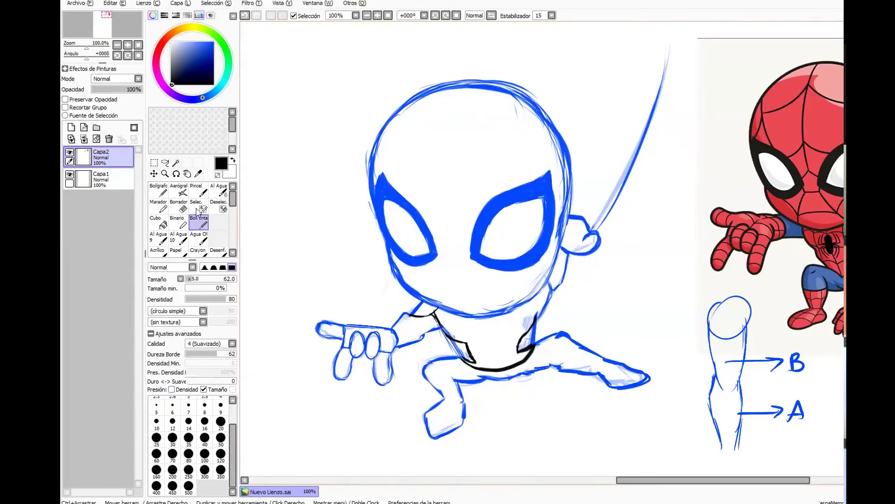
mouse_move(427, 367)
left_mouse_down()
mouse_move(450, 381)
mouse_move(498, 374)
left_mouse_up()
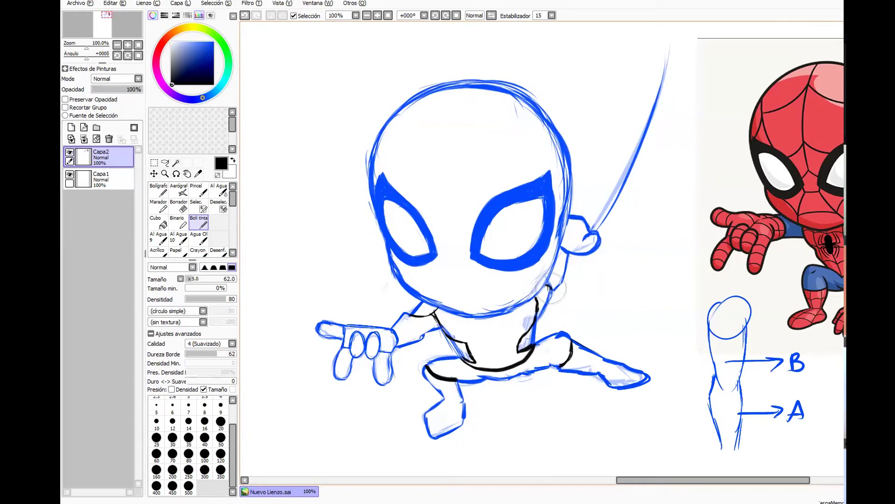
left_click_drag(404, 316, 421, 338)
Draw a black spider with an oval body, a head with two white eyes and curved legs in the blank space beside the figure.
mouse_move(662, 261)
left_mouse_down()
mouse_move(661, 282)
mouse_move(665, 264)
left_mouse_up()
right_click(675, 247)
left_click(660, 251)
left_click(666, 250)
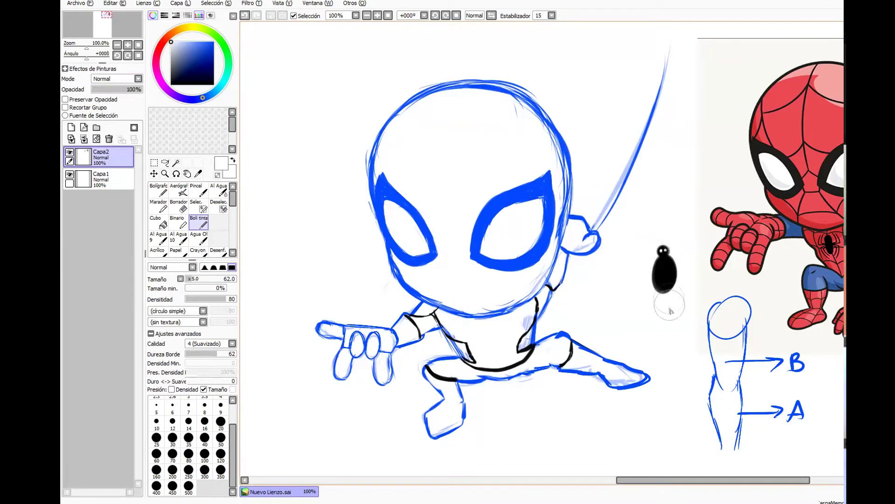
right_click(665, 268)
mouse_move(649, 217)
left_mouse_down()
mouse_move(655, 262)
mouse_move(674, 259)
left_mouse_up()
left_click_drag(637, 235, 653, 270)
left_click_drag(693, 240, 678, 270)
mouse_move(654, 278)
left_mouse_down()
mouse_move(657, 304)
mouse_move(679, 306)
left_mouse_up()
left_click_drag(654, 283, 660, 310)
Lasso the spider, scale it down with a transform and place it on the centre of the chest.
left_click(165, 162)
mouse_move(703, 274)
left_mouse_down()
mouse_move(693, 226)
mouse_move(664, 328)
mouse_move(702, 289)
left_mouse_up()
key("ctrl+t")
left_click_drag(664, 275, 510, 346)
left_click_drag(548, 285, 506, 350)
left_click_drag(487, 366, 517, 308)
left_click_drag(493, 337, 492, 343)
key("Return")
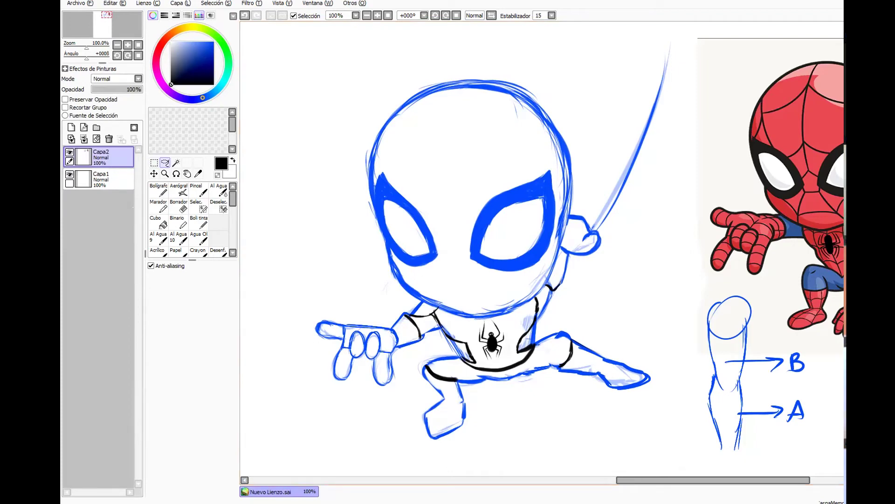
Lasso the whole figure with its web line and cut and paste it onto its own layer.
mouse_move(647, 301)
left_mouse_down()
mouse_move(665, 29)
mouse_move(325, 437)
left_mouse_up()
key("ctrl+x")
key("ctrl+v")
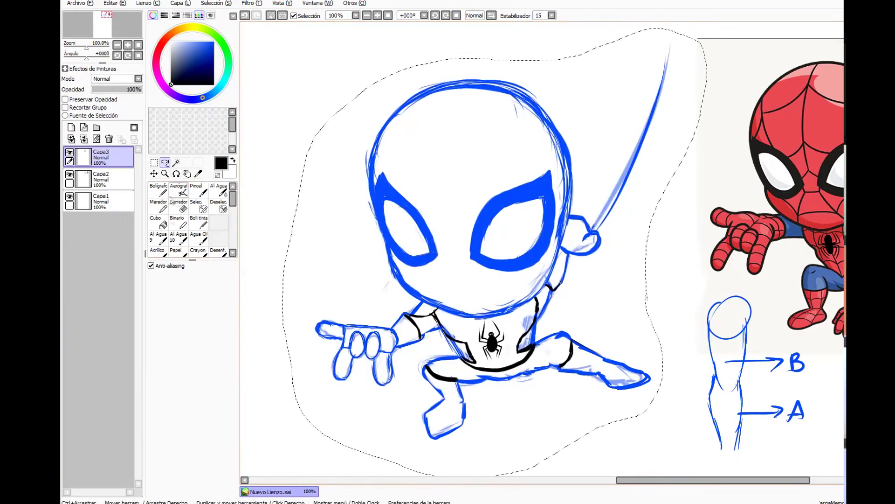
Clear the selection and erase the labelled A/B leg diagram below the reference image on layer Capa2.
left_click(107, 180)
left_click(179, 206)
key("ctrl+d")
mouse_move(611, 182)
left_mouse_down()
mouse_move(662, 177)
mouse_move(414, 124)
mouse_move(607, 420)
left_mouse_up()
left_click_drag(720, 443, 723, 373)
mouse_move(743, 323)
left_mouse_down()
mouse_move(676, 362)
mouse_move(744, 355)
mouse_move(699, 382)
left_mouse_up()
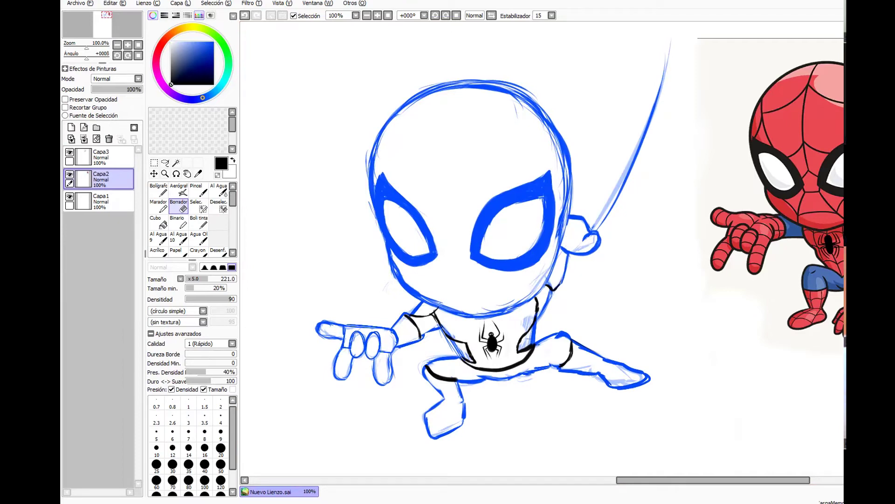
Fade the Capa3 sketch layer to 44% opacity and add a new layer above it.
left_click(101, 156)
left_click_drag(140, 89, 115, 89)
left_click(71, 127)
Ink the outstretched arm and its hand with extended fingers in black with the Boli tinta brush.
left_click(198, 222)
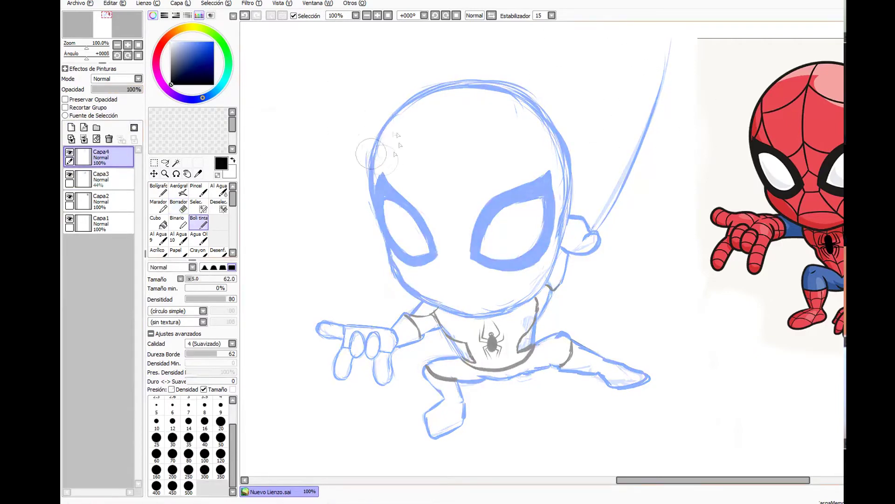
left_click_drag(426, 302, 414, 316)
mouse_move(414, 315)
left_mouse_down()
mouse_move(442, 310)
mouse_move(404, 317)
mouse_move(393, 330)
mouse_move(421, 340)
mouse_move(408, 317)
mouse_move(426, 327)
mouse_move(392, 346)
mouse_move(411, 315)
mouse_move(437, 309)
mouse_move(395, 326)
mouse_move(421, 333)
left_mouse_up()
key("ctrl+z")
key("ctrl+z")
key("ctrl+z")
key("ctrl+z")
key("ctrl+z")
key("ctrl+z")
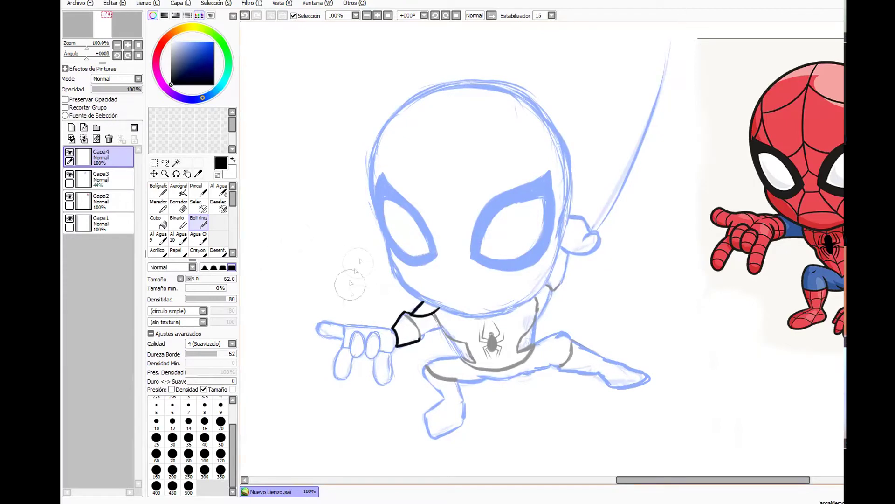
mouse_move(350, 326)
left_mouse_down()
mouse_move(389, 331)
mouse_move(317, 325)
mouse_move(349, 342)
mouse_move(333, 371)
mouse_move(352, 375)
mouse_move(353, 347)
mouse_move(377, 353)
mouse_move(369, 338)
mouse_move(379, 383)
mouse_move(394, 347)
left_mouse_up()
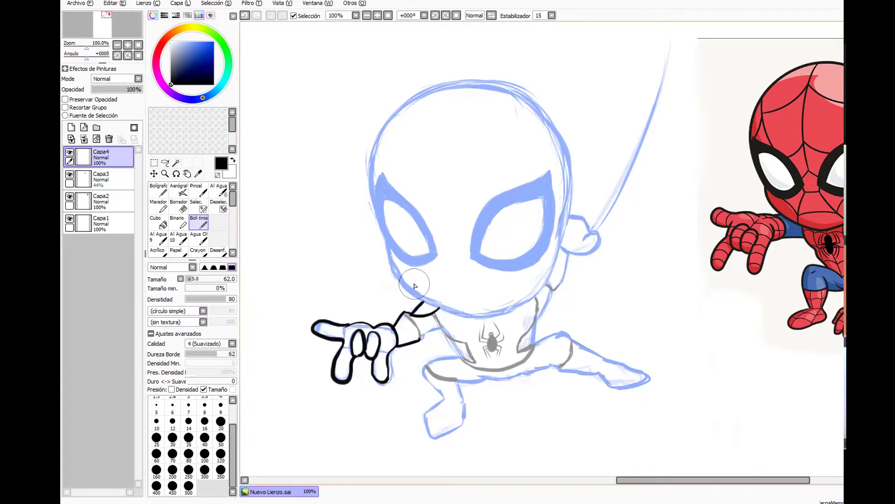
Ink the torso in black, including the armpit lines, the pointed side panels and the curved belt line.
mouse_move(404, 313)
left_mouse_down()
mouse_move(360, 328)
mouse_move(440, 338)
mouse_move(419, 332)
mouse_move(439, 331)
mouse_move(436, 318)
mouse_move(474, 362)
left_mouse_up()
key("ctrl+z")
key("ctrl+z")
mouse_move(442, 330)
left_mouse_down()
mouse_move(460, 355)
mouse_move(496, 372)
mouse_move(534, 349)
mouse_move(523, 342)
mouse_move(537, 297)
left_mouse_up()
key("ctrl+z")
left_click_drag(519, 350, 537, 298)
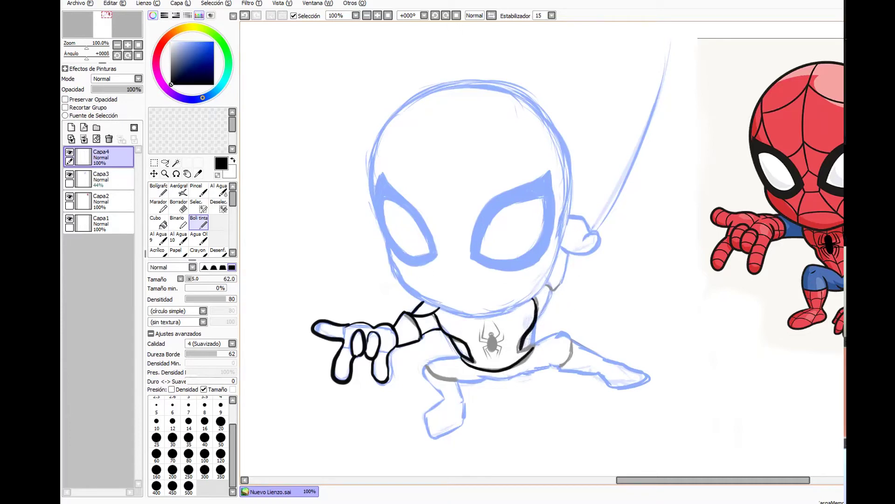
key("ctrl+z")
mouse_move(520, 351)
left_mouse_down()
mouse_move(533, 345)
mouse_move(536, 326)
left_mouse_up()
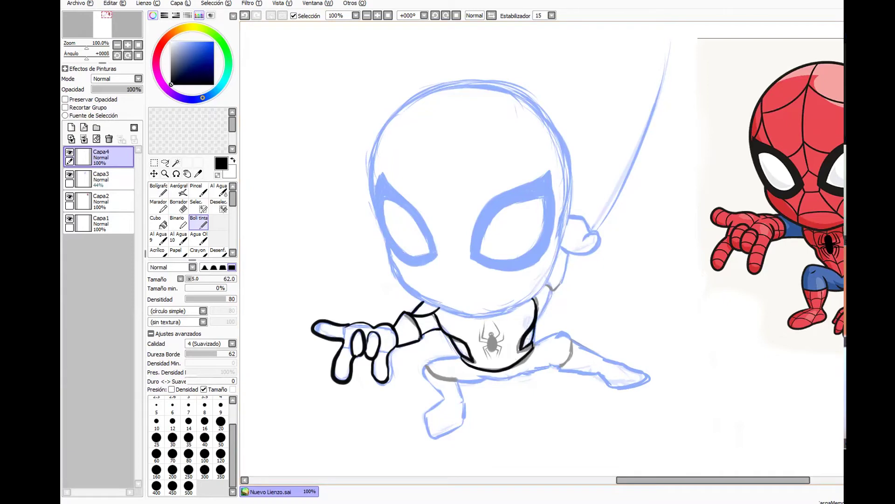
Ink the hips, the bent leg and the outstretched leg in black, including the boot tops and feet.
mouse_move(462, 358)
left_mouse_down()
mouse_move(430, 366)
mouse_move(465, 365)
mouse_move(470, 373)
mouse_move(461, 377)
mouse_move(428, 367)
mouse_move(450, 381)
mouse_move(504, 379)
mouse_move(541, 370)
mouse_move(570, 338)
left_mouse_up()
key("ctrl+z")
mouse_move(532, 365)
left_mouse_down()
mouse_move(566, 367)
mouse_move(567, 336)
left_mouse_up()
left_click_drag(425, 369, 446, 398)
mouse_move(458, 380)
left_mouse_down()
mouse_move(466, 405)
mouse_move(447, 435)
mouse_move(430, 439)
left_mouse_up()
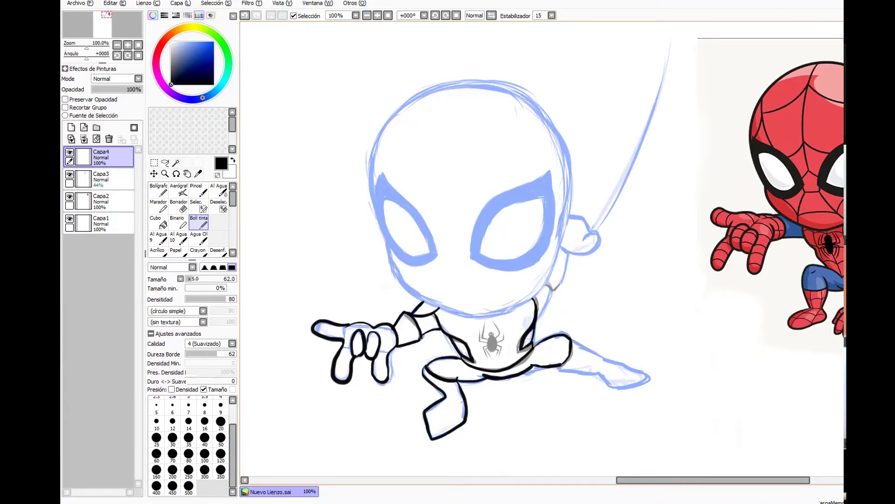
left_click_drag(570, 338, 613, 360)
mouse_move(560, 369)
left_mouse_down()
mouse_move(624, 387)
mouse_move(651, 379)
left_mouse_up()
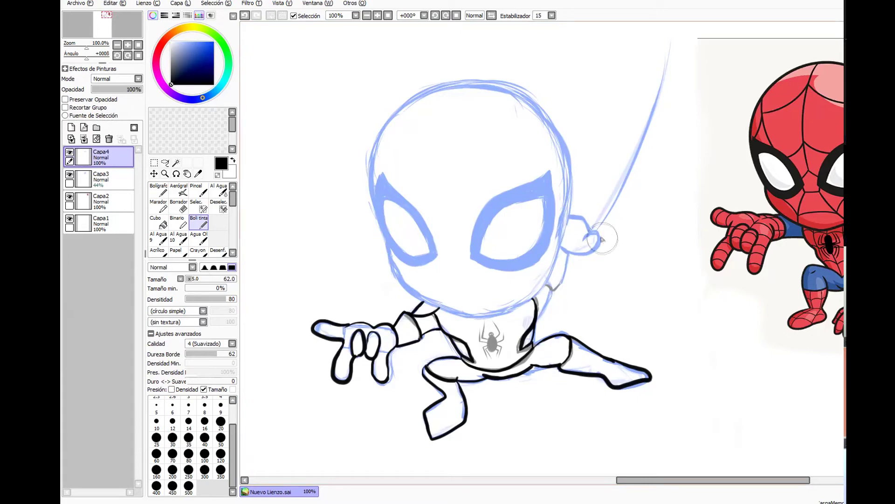
Add a linework layer and trace the complete head outline with the Curve tool at size 8.
left_click(84, 128)
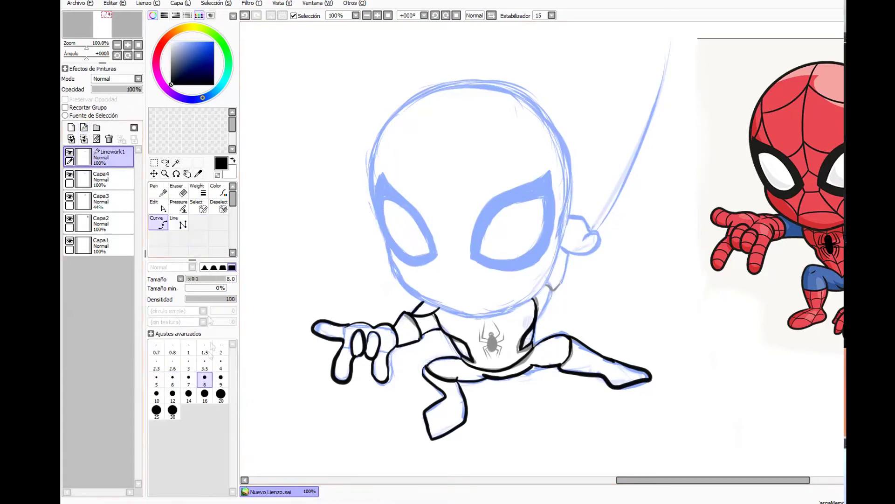
left_click(157, 393)
left_click(204, 378)
left_click(392, 266)
left_click(382, 237)
left_click(371, 179)
left_click(380, 133)
left_click(434, 90)
left_click(504, 85)
left_click(541, 107)
left_click(566, 142)
left_click(571, 183)
left_click(561, 253)
left_click(534, 301)
left_click(483, 317)
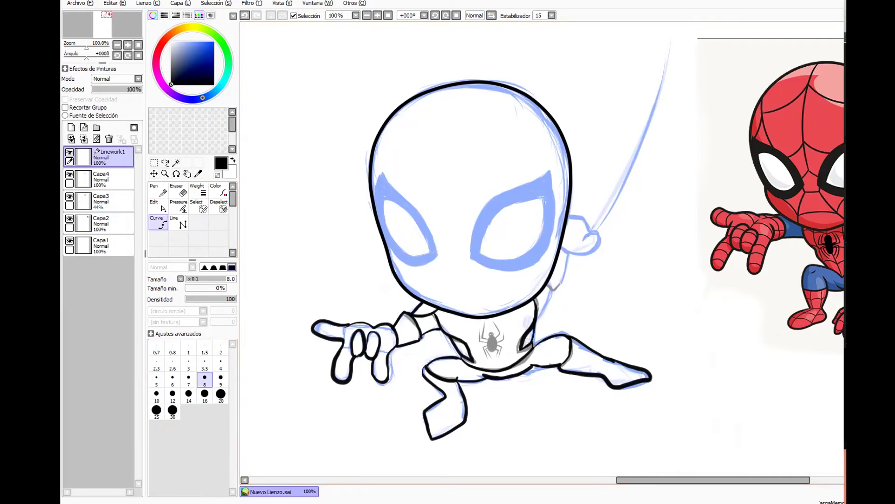
Trace the outer and inner outlines of both eyes with the Curve tool and merge the linework into Capa4.
left_click(375, 208)
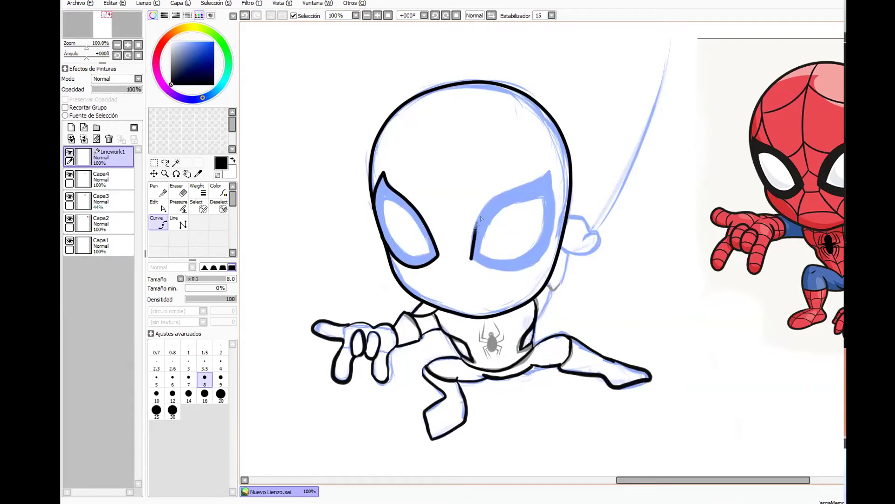
mouse_move(554, 183)
left_mouse_down()
mouse_move(553, 235)
mouse_move(528, 269)
mouse_move(500, 271)
left_mouse_up()
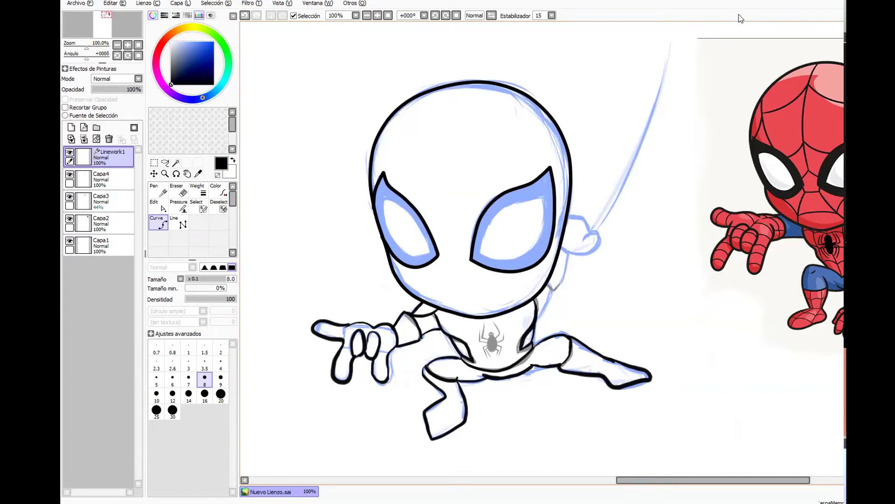
left_click_drag(384, 200, 398, 206)
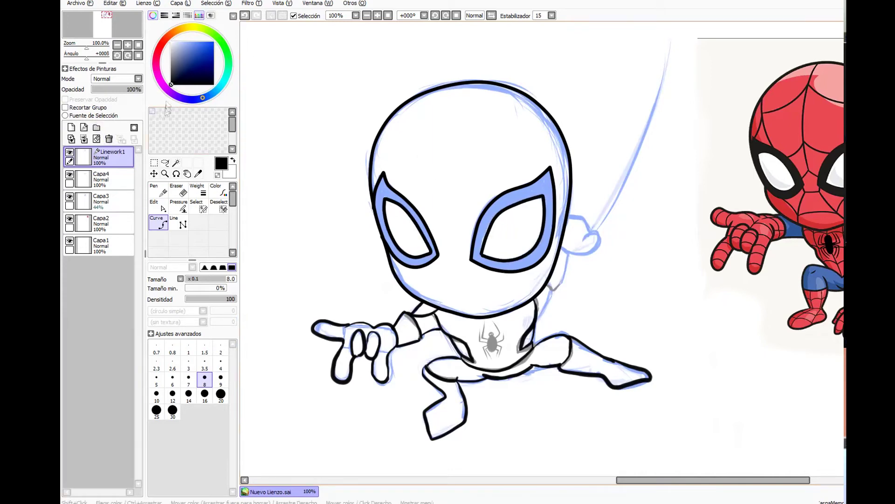
left_click(84, 139)
Ink the raised arm and the closed hand beside the head in black, redoing unsatisfactory strokes.
left_click_drag(537, 320, 566, 249)
key("ctrl+z")
mouse_move(553, 293)
left_mouse_down()
mouse_move(596, 243)
mouse_move(593, 229)
mouse_move(570, 220)
mouse_move(584, 219)
mouse_move(593, 241)
mouse_move(573, 257)
left_mouse_up()
key("ctrl+z")
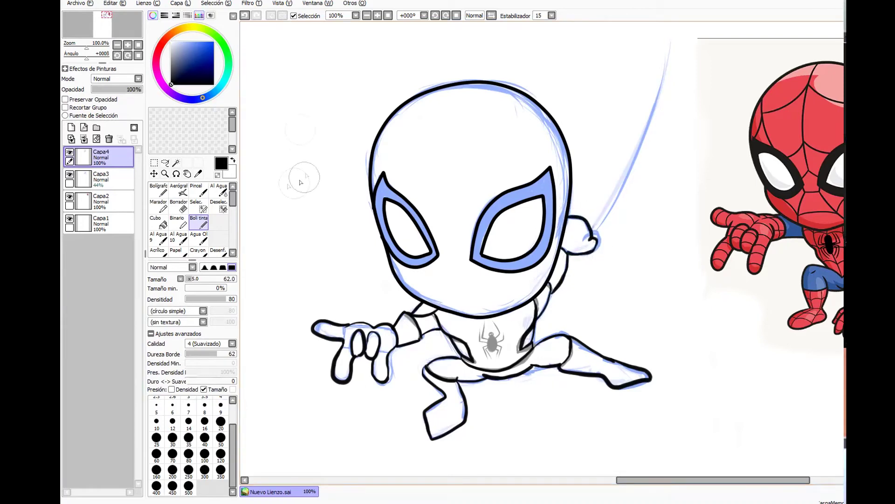
Select both eye rims with the magic wand, fill them black on a new layer below Capa4, and clear the selection.
left_click(176, 163)
left_click(382, 190)
left_click(488, 217)
left_click(122, 180)
left_click(72, 128)
left_click(158, 223)
left_click(398, 208)
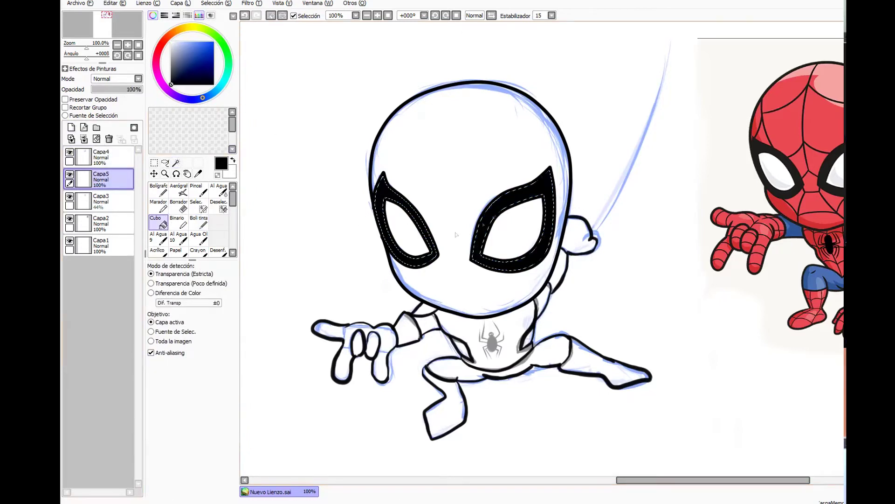
left_click_drag(159, 303, 177, 302)
key("ctrl+d")
Trace the web line on a new linework layer with a size 6 curve, adjust its bend, and merge it into Capa4.
left_click(104, 158)
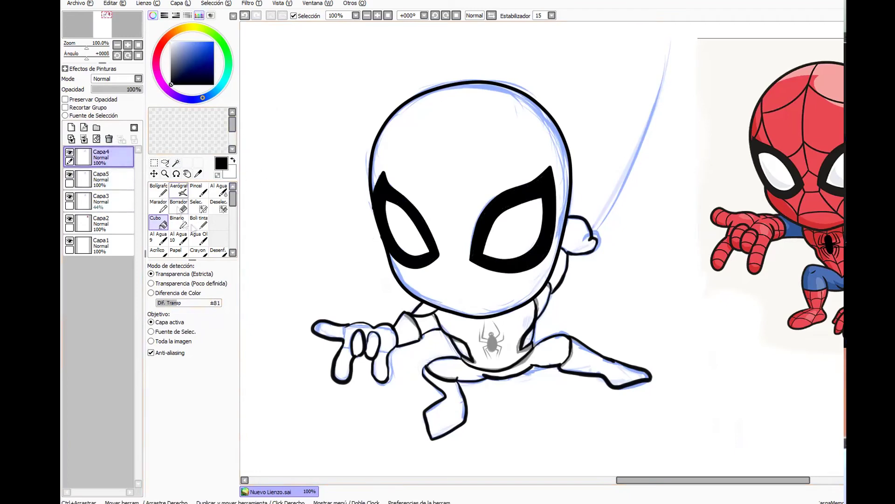
left_click(83, 130)
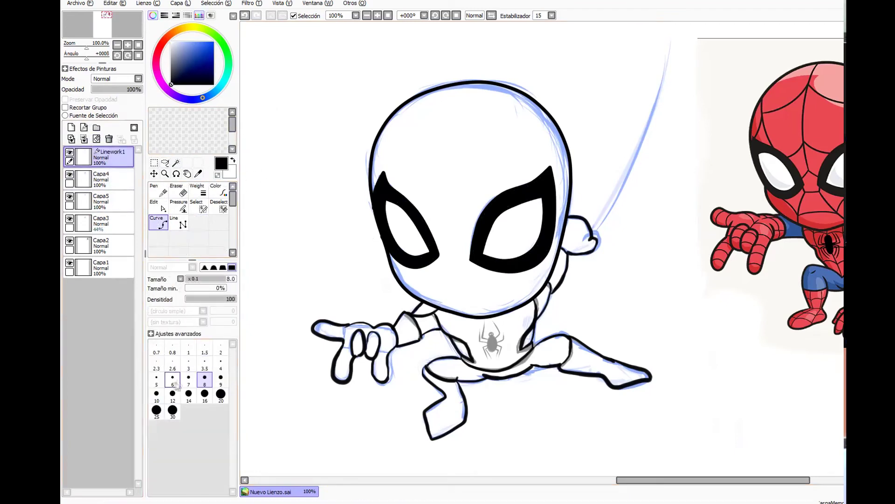
left_click(593, 237)
double_click(668, 36)
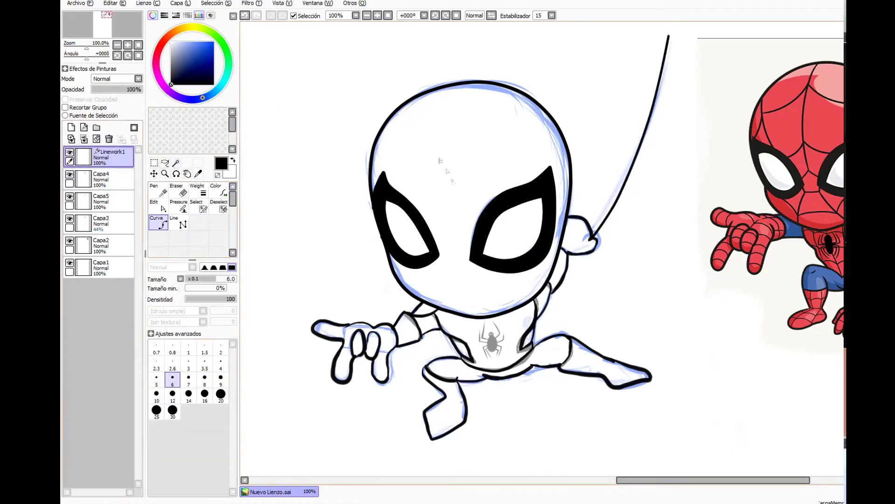
left_click(160, 207)
left_click_drag(648, 121, 642, 151)
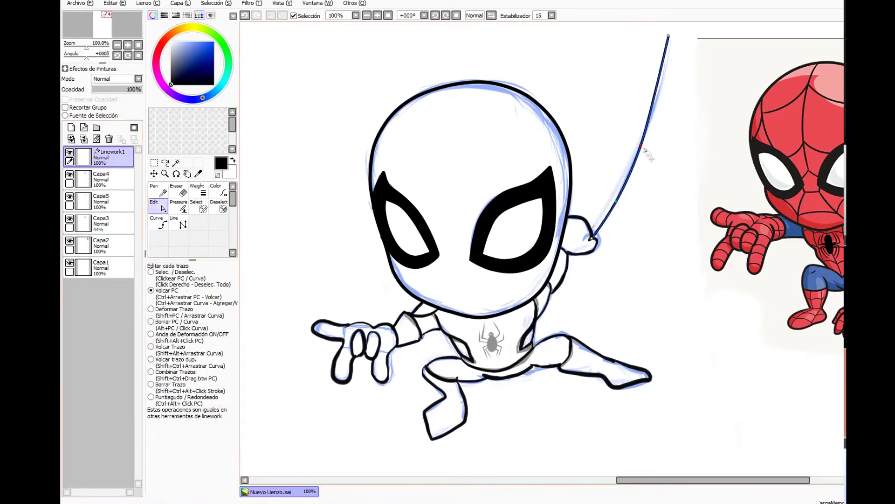
left_click(84, 138)
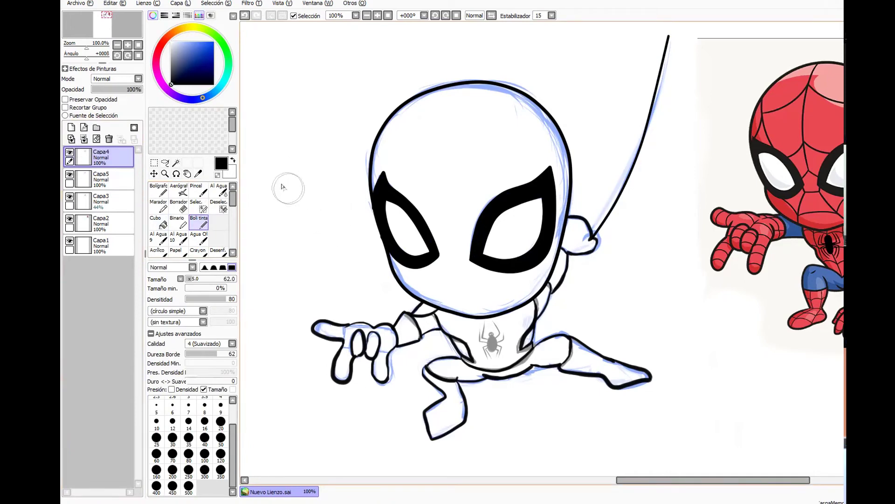
Erase the faded blue sketch on layer Capa3 from around and inside the inked figure.
left_click(71, 176)
left_click(102, 201)
left_click(179, 206)
mouse_move(538, 327)
left_mouse_down()
mouse_move(434, 367)
mouse_move(559, 133)
mouse_move(612, 379)
mouse_move(570, 80)
left_mouse_up()
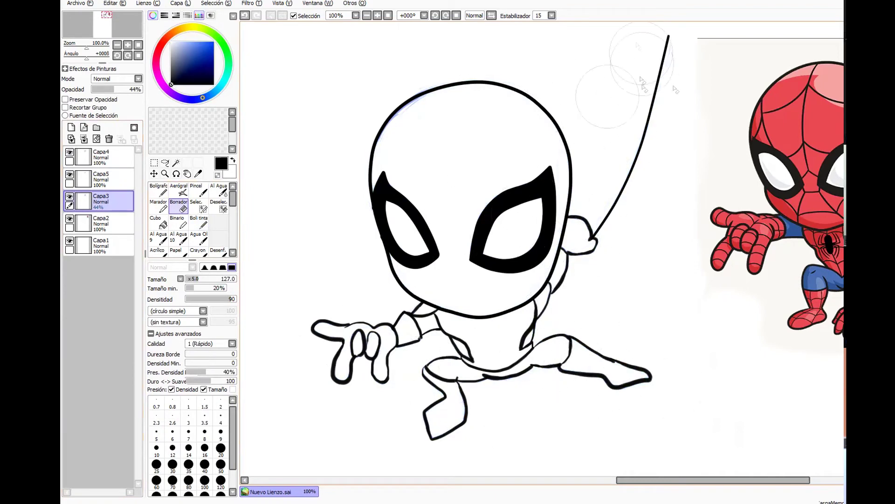
Redraw the black spider emblem on the chest on layer Capa4 with the Boli tinta brush.
left_click(94, 157)
left_click(199, 221)
mouse_move(493, 336)
left_mouse_down()
mouse_move(477, 328)
mouse_move(498, 332)
mouse_move(488, 341)
mouse_move(499, 342)
mouse_move(503, 328)
mouse_move(484, 347)
mouse_move(497, 351)
mouse_move(478, 352)
mouse_move(496, 341)
mouse_move(535, 371)
mouse_move(502, 339)
mouse_move(525, 371)
mouse_move(508, 350)
left_mouse_up()
key("ctrl+z")
Select the head, torso and shoulder areas of the line art with the magic wand.
left_click(176, 163)
left_click(461, 208)
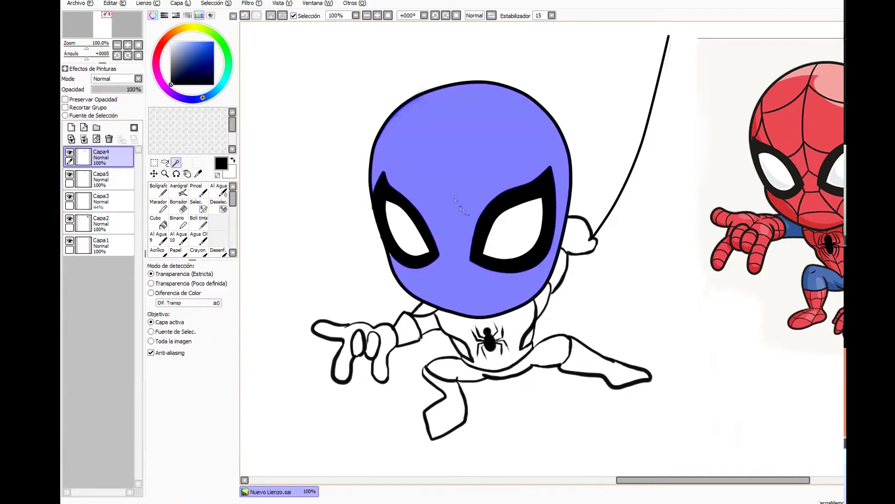
left_click(466, 336)
left_click(425, 309)
left_click(542, 302)
Touch up the torso selection around the spider emblem with the Selec brush and undo the stray upper-arm selection.
left_click(199, 206)
left_click(220, 364)
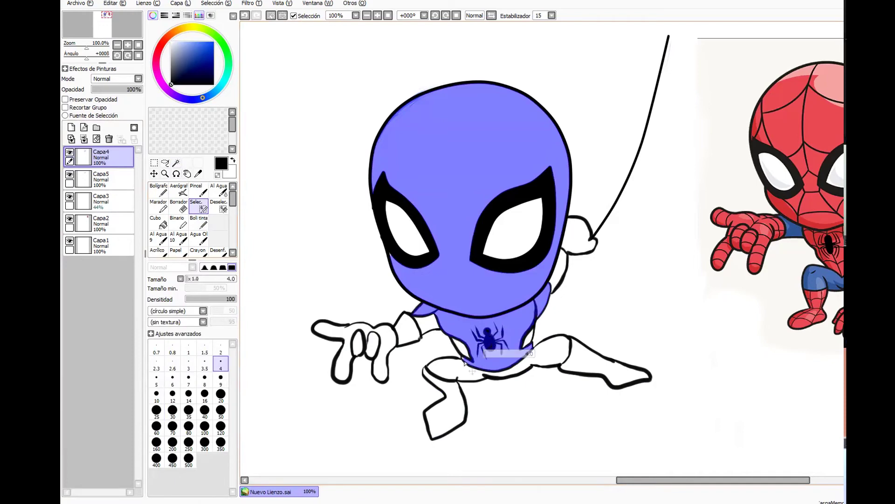
key("ctrl+z")
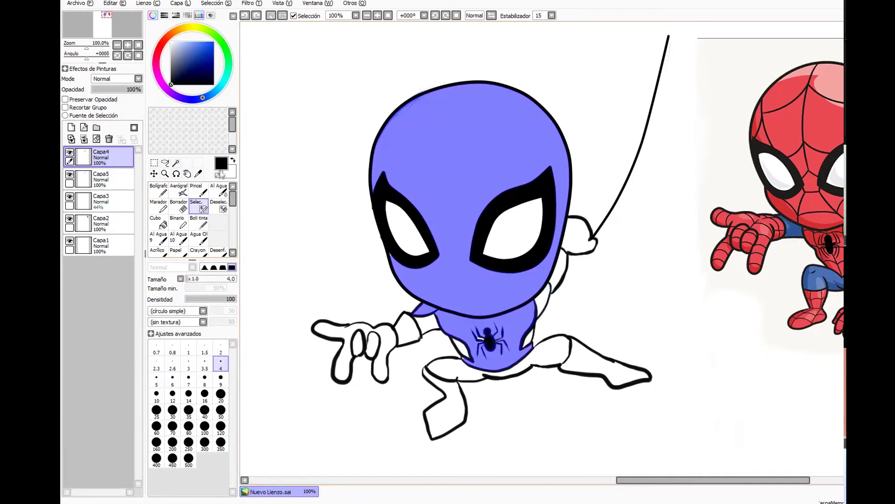
left_click(198, 278)
left_click_drag(532, 349, 476, 348)
key("ctrl+z")
Add both boots, the raised forearm and hand, and the outstretched hand and glove to the magic wand selection.
left_click(178, 163)
left_click(449, 406)
left_click(586, 365)
left_click(561, 267)
left_click(578, 237)
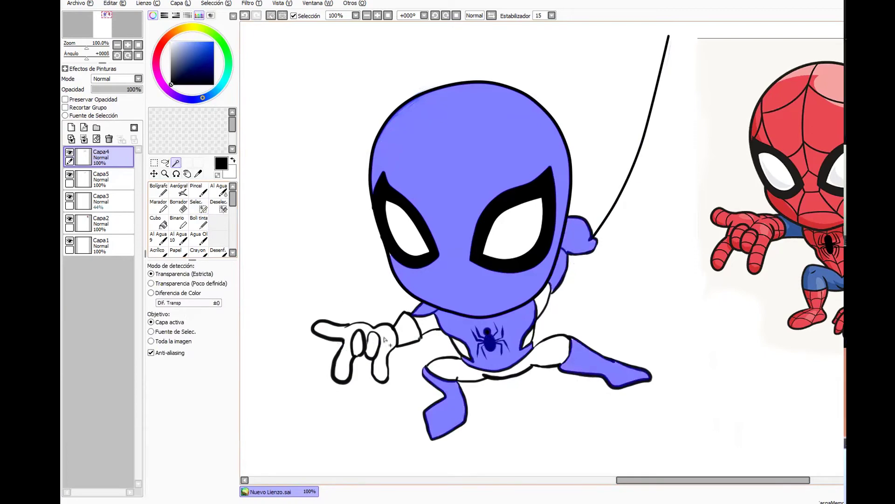
left_click(384, 338)
left_click(408, 331)
Fill the selected head, torso, gloves and boots with red sampled from the reference on a new layer above Capa5, then deselect.
left_click(107, 179)
left_click(71, 128)
left_click(159, 222)
right_click(832, 125)
left_click(480, 224)
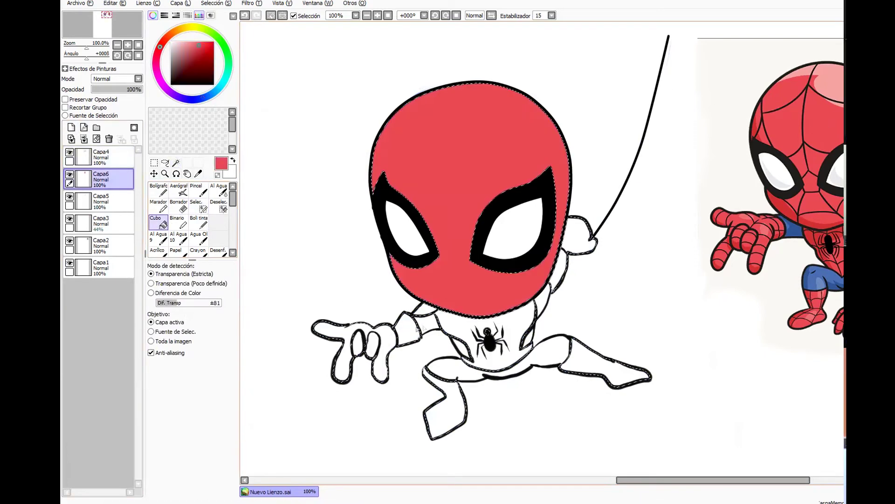
left_click(508, 322)
left_click(385, 338)
left_click(447, 411)
left_click(587, 365)
left_click(578, 237)
key("ctrl+d")
left_click(197, 224)
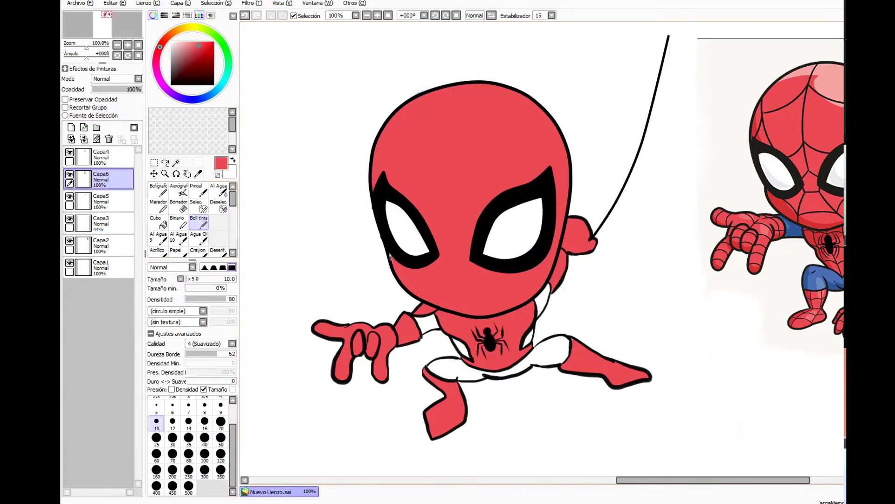
Select the upper arms, side torso panels and upper legs of the Capa4 line art with the magic wand.
left_click(108, 157)
left_click(176, 162)
left_click(428, 324)
left_click(530, 338)
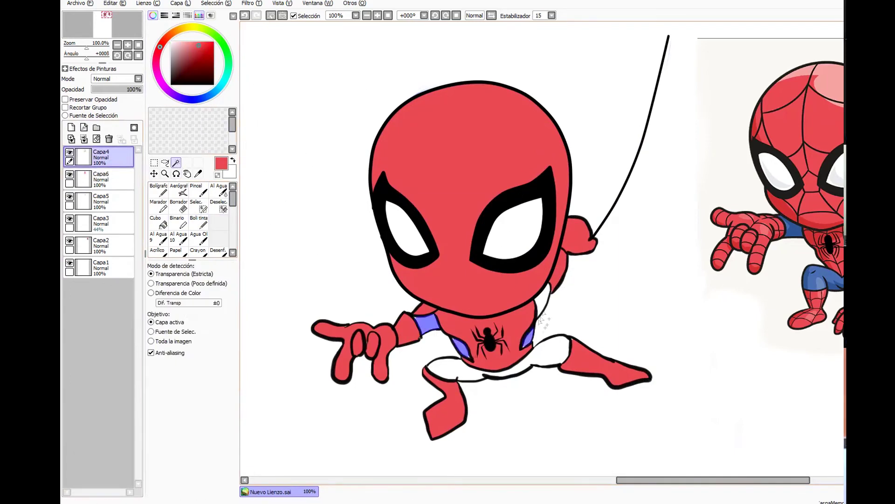
left_click(543, 299)
left_click(550, 352)
left_click(460, 347)
left_click(200, 205)
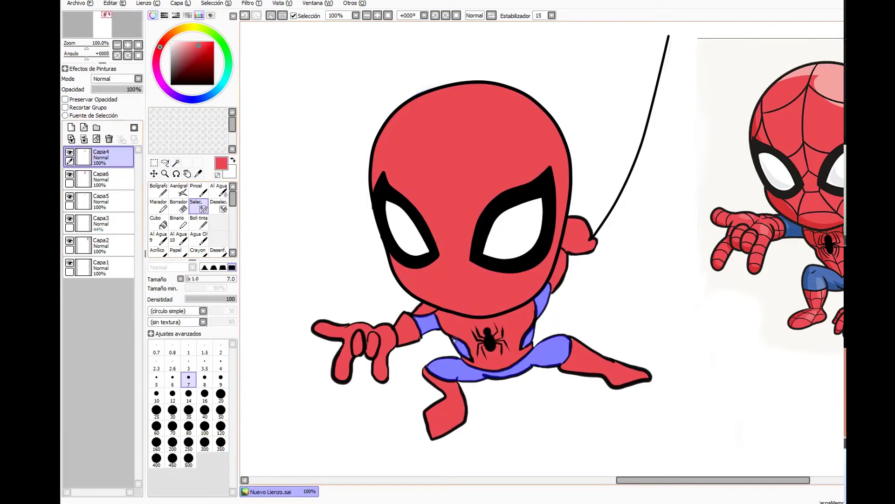
Add a layer above Capa5 and fill the selected legs with blue sampled from the reference's leg.
left_click(112, 180)
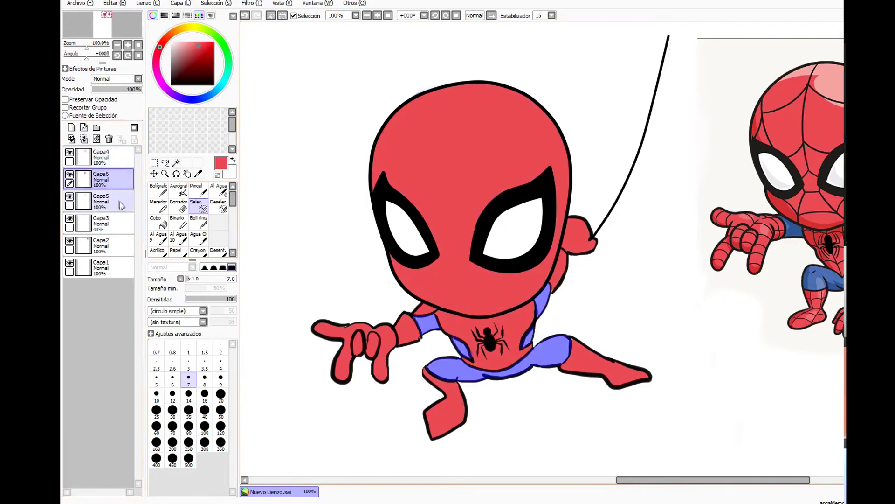
left_click(114, 198)
left_click(71, 127)
left_click(159, 223)
right_click(816, 277)
left_click(553, 351)
Fill the selected legs, side panels and upper arms with a brighter, fully saturated blue, then deselect.
left_click(213, 43)
left_click(554, 352)
left_click(544, 301)
left_click(528, 338)
left_click(461, 347)
left_click(428, 323)
key("ctrl+d")
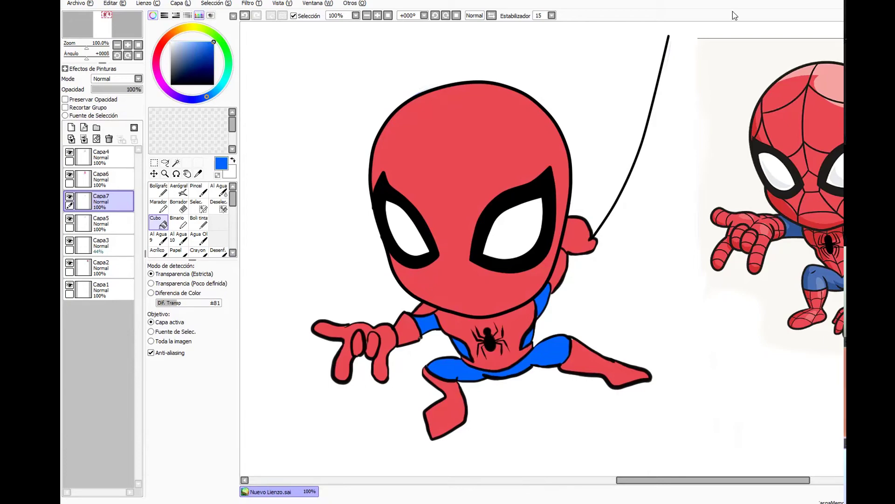
Add a linework layer above Capa4 and set its line drawing to black at size 1.
left_click(103, 158)
left_click(158, 223)
left_click(221, 364)
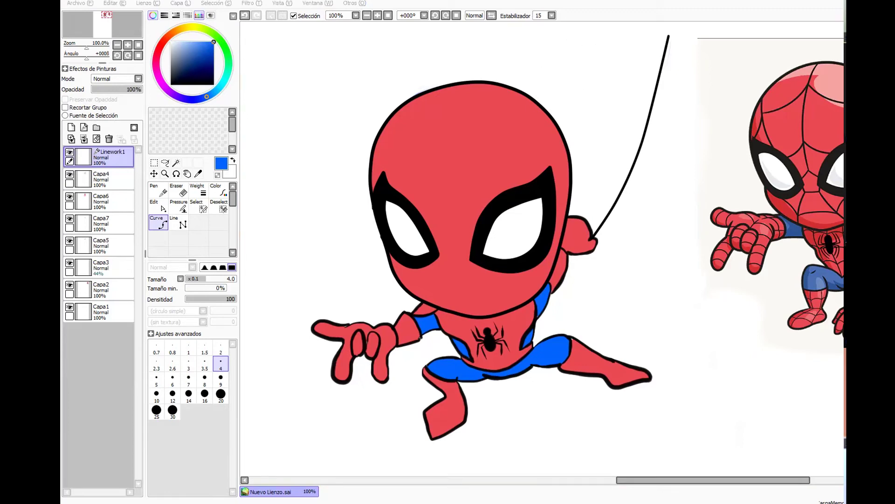
left_click(179, 223)
left_click(219, 364)
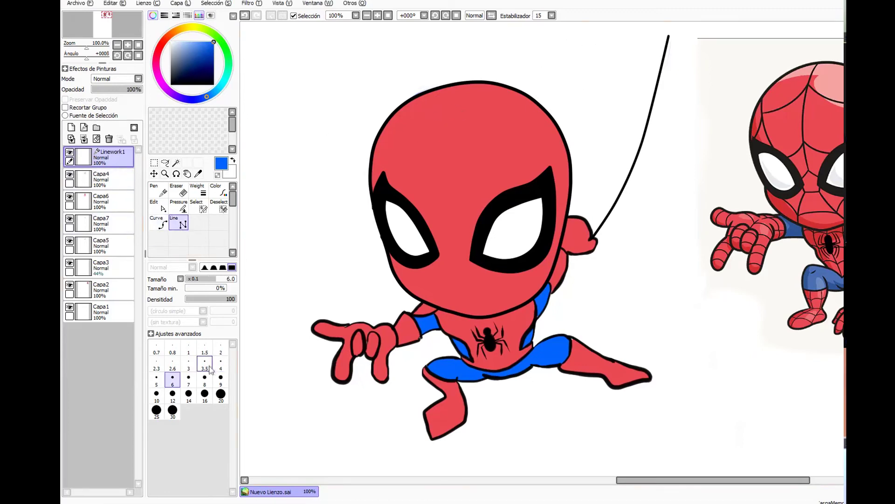
key("ctrl+z")
left_click(170, 85)
left_click(188, 363)
left_click(172, 364)
left_click(204, 348)
left_click(189, 348)
Draw the mask's centre web line from the crown down between the eyes and across to the larger eye.
left_click(441, 175)
left_click(441, 222)
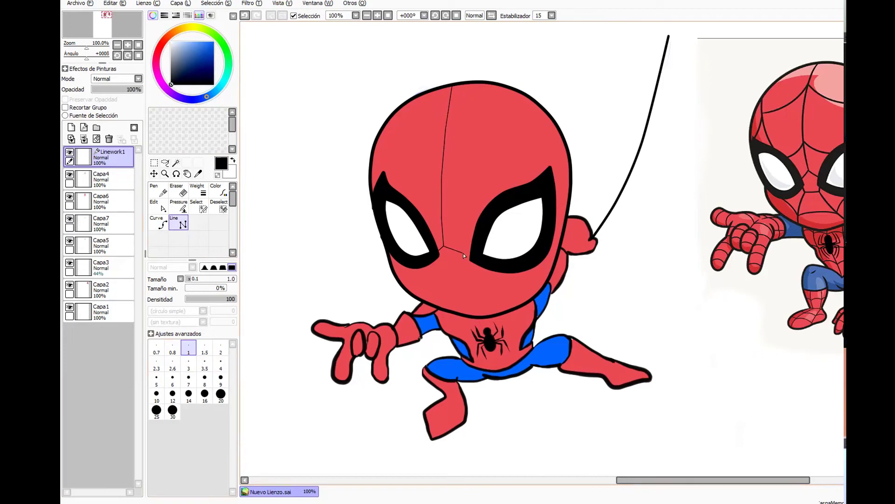
key("ctrl+z")
double_click(473, 259)
Draw a curved web line from the head outline to the top of each eye with the Curve tool at size 1.
left_click(386, 157)
left_click(389, 176)
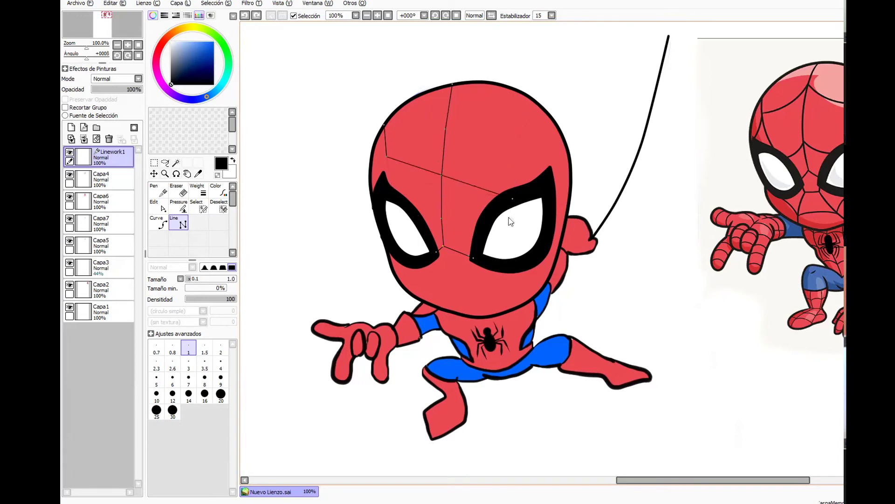
left_click(159, 224)
left_click(189, 347)
left_click(382, 134)
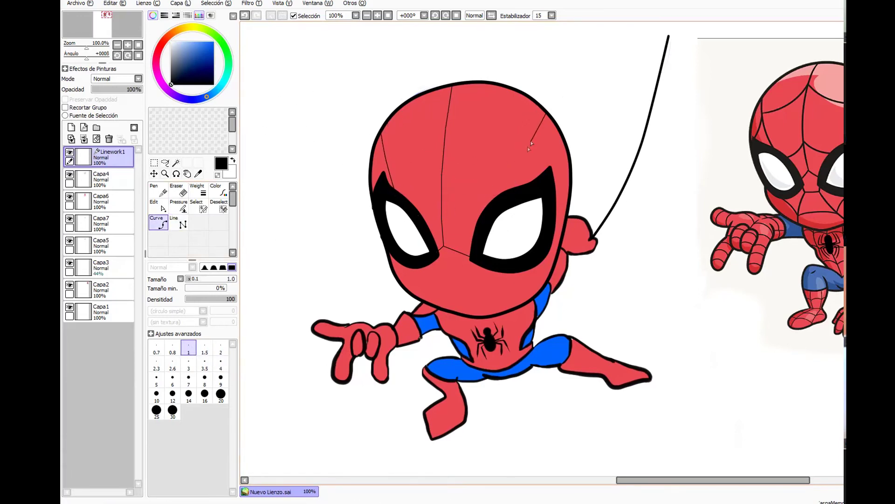
key("ctrl+z")
double_click(514, 192)
left_click(389, 169)
left_click(410, 166)
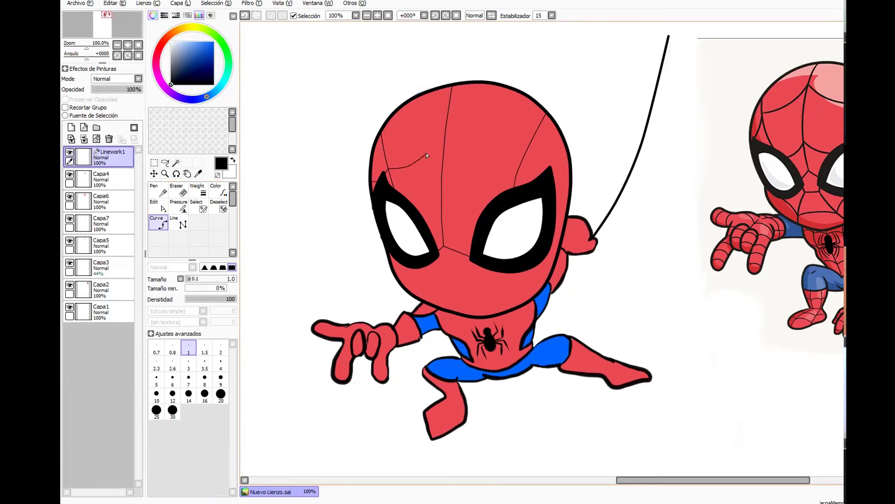
left_click(447, 125)
left_click(456, 136)
left_click(479, 146)
left_click(503, 148)
double_click(530, 141)
key("ctrl+z")
double_click(532, 141)
key("ctrl+z")
key("ctrl+z")
key("ctrl+z")
key("ctrl+z")
key("ctrl+z")
Draw the scalloped web strand across the forehead from one edge of the head to the other.
left_click(165, 173)
left_click(515, 149)
left_click_drag(515, 149, 575, 136)
left_click(160, 225)
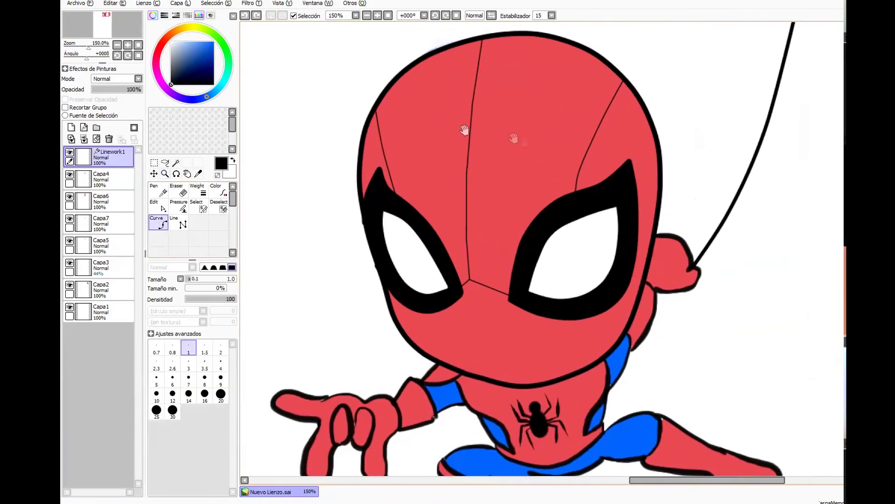
left_click_drag(376, 172, 268, 187)
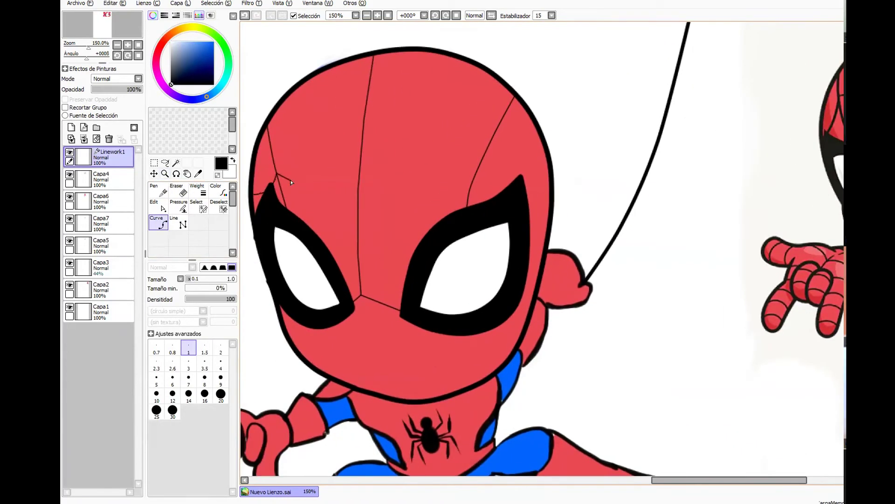
left_click(362, 145)
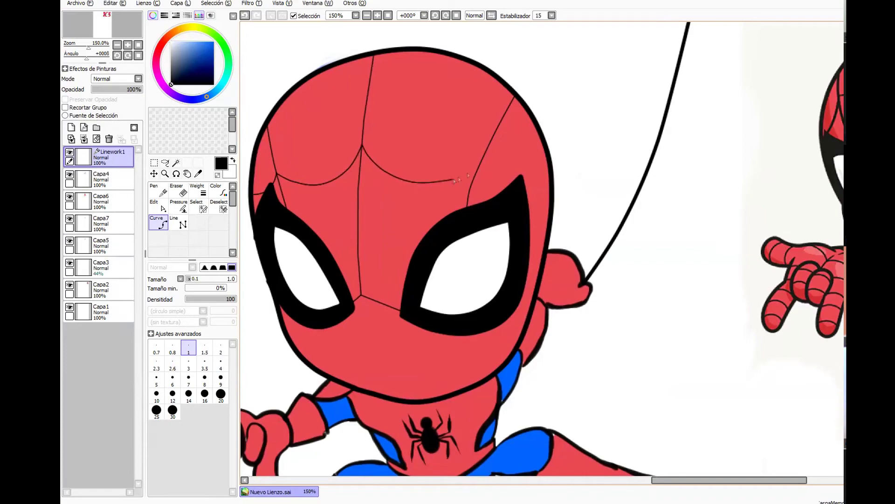
double_click(551, 188)
Draw a second scalloped strand between the eyes and a short strand from the larger eye to the head's edge.
left_click(325, 245)
left_click(359, 240)
double_click(425, 245)
left_click_drag(386, 139, 344, 118)
left_click(496, 228)
double_click(505, 223)
Draw the web strand below the nose between the eyes and a curve from the smaller eye down to the chin.
mouse_move(427, 284)
left_mouse_down()
mouse_move(436, 238)
mouse_move(458, 224)
left_mouse_up()
left_click(336, 235)
left_click(346, 247)
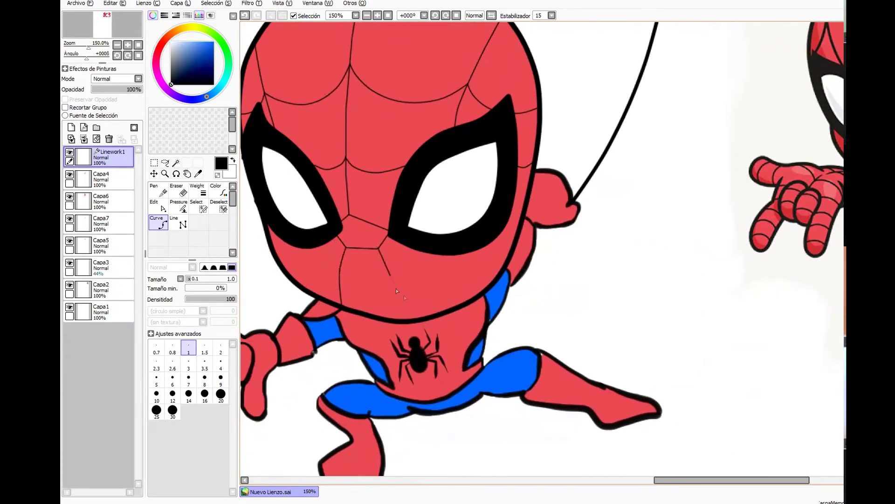
left_click(301, 248)
left_click(325, 267)
double_click(341, 295)
Draw the curved web strand across the chin and up to the underside of the larger eye.
left_click(341, 295)
left_click(388, 288)
key("ctrl+z")
key("ctrl+z")
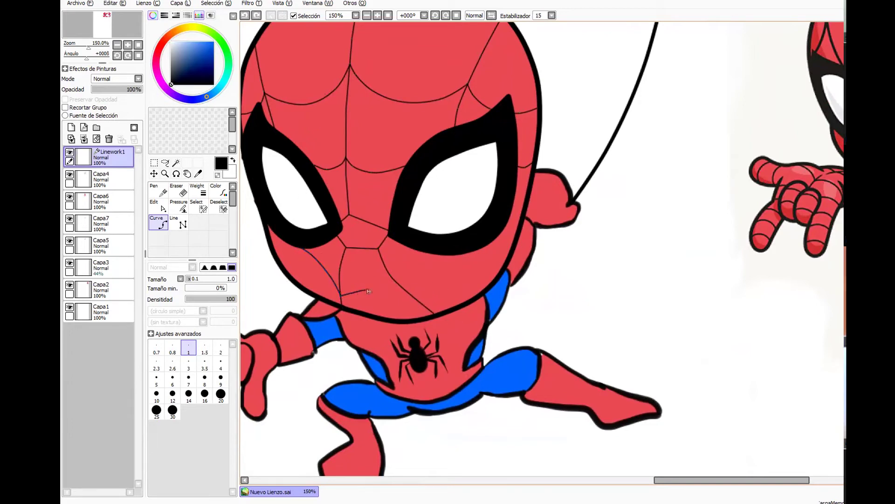
left_click(375, 289)
left_click(420, 301)
left_click(437, 270)
double_click(471, 253)
Draw two short curved vertical web lines on the chest, on the side of the outstretched arm.
left_click_drag(497, 197, 486, 189)
key("z")
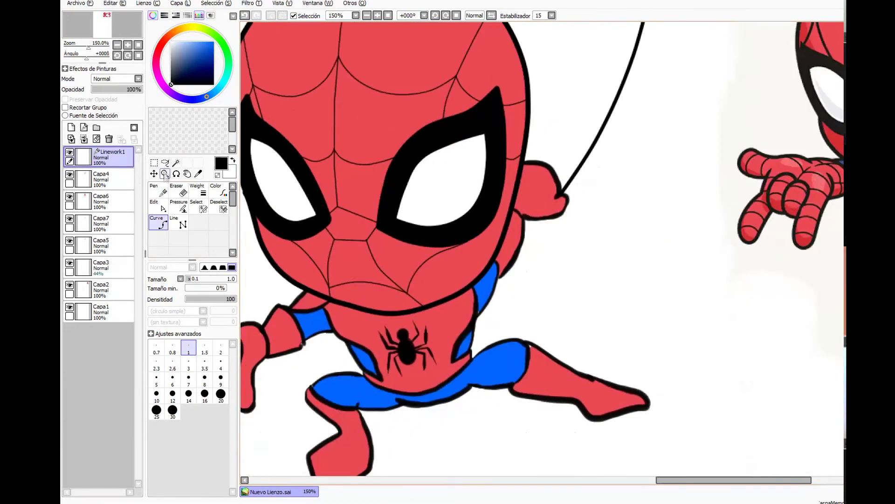
scroll(527, 186, "down", 2)
left_click_drag(558, 210, 558, 280)
scroll(541, 228, "up", 1)
left_click(159, 223)
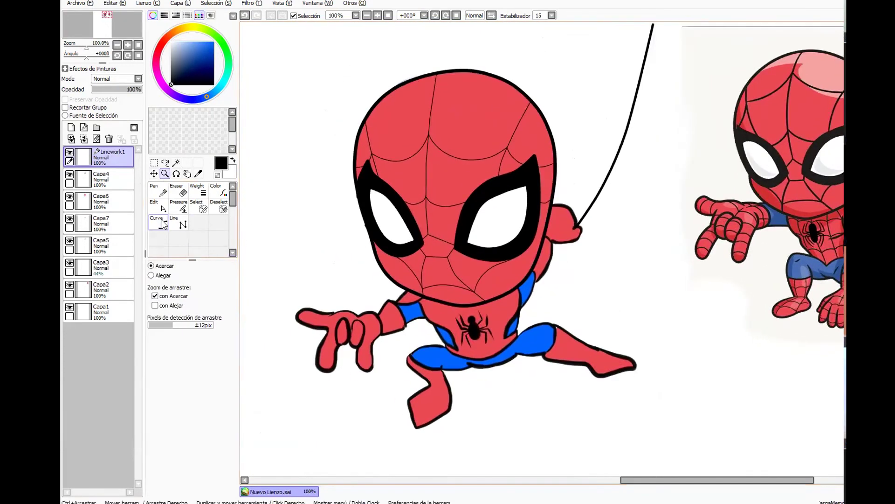
double_click(446, 328)
key("ctrl+z")
left_click(440, 304)
double_click(444, 327)
left_click(426, 302)
double_click(431, 324)
Draw vertical web lines down the torso on both sides of the spider emblem and above the far side panel.
left_click(455, 306)
left_click(458, 331)
double_click(471, 357)
left_click(488, 304)
left_click(497, 329)
double_click(496, 353)
left_click(500, 298)
double_click(507, 323)
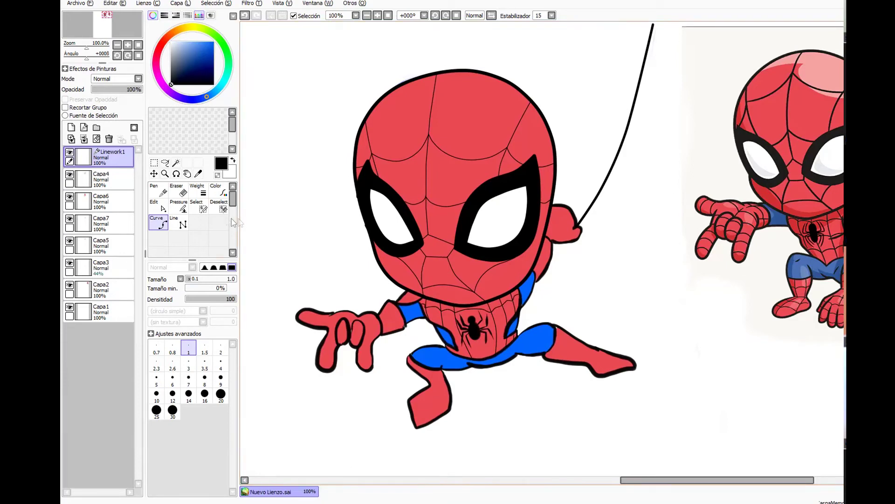
Undo the last web strands drawn across the torso.
left_click(165, 173)
left_click(575, 294)
left_click_drag(575, 298, 583, 218)
left_click(245, 16)
left_click(245, 16)
key("ctrl+z")
key("ctrl+z")
Draw scalloped web strands across the chest between the vertical torso lines with the Curve tool.
left_click(158, 222)
left_click(357, 236)
double_click(364, 242)
left_click(363, 241)
left_click(374, 240)
double_click(385, 246)
left_click(386, 246)
left_click(396, 245)
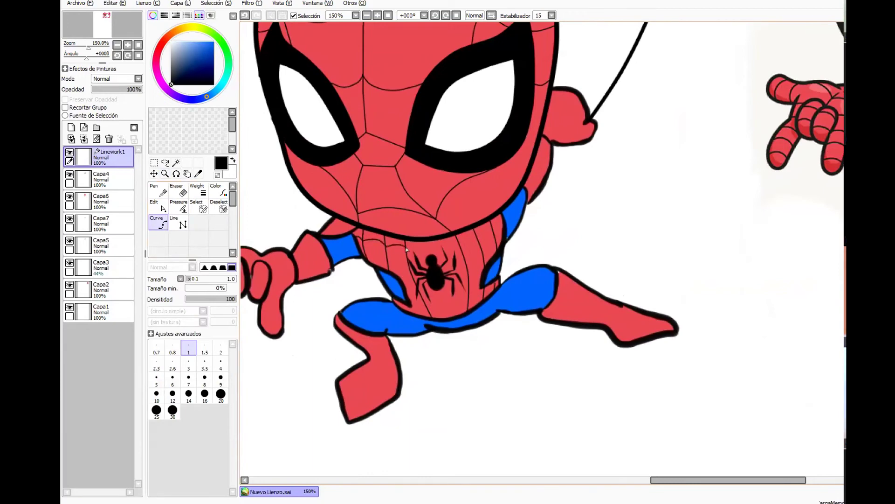
left_click(493, 235)
double_click(503, 229)
Draw web lines on the outstretched forearm with the Boli tinta brush at size 1 on a new layer above Linework1.
left_click_drag(376, 176, 353, 173)
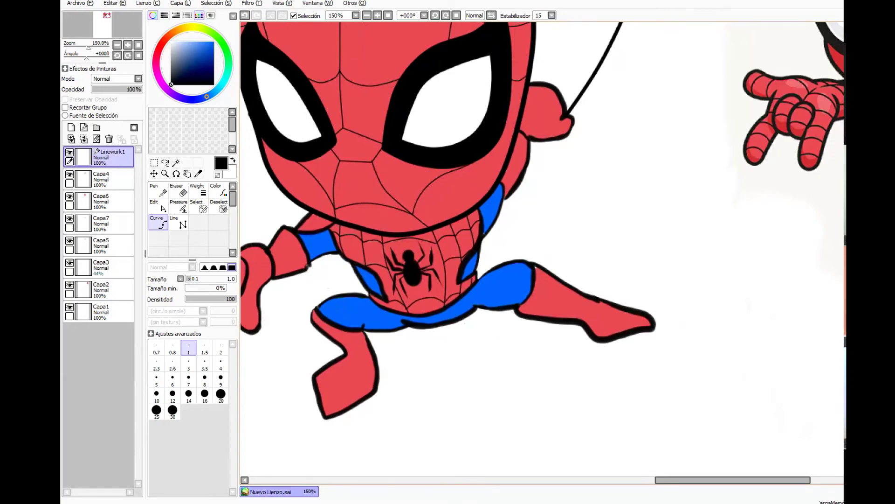
left_click_drag(772, 164, 862, 170)
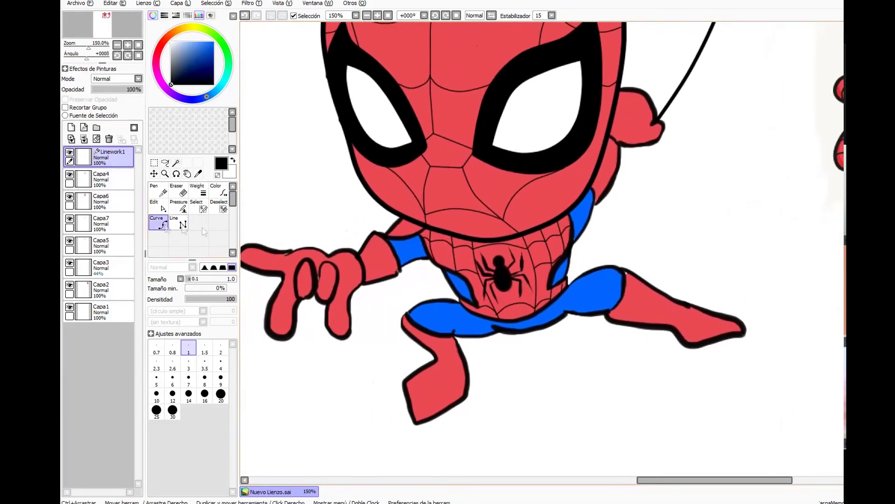
left_click(71, 127)
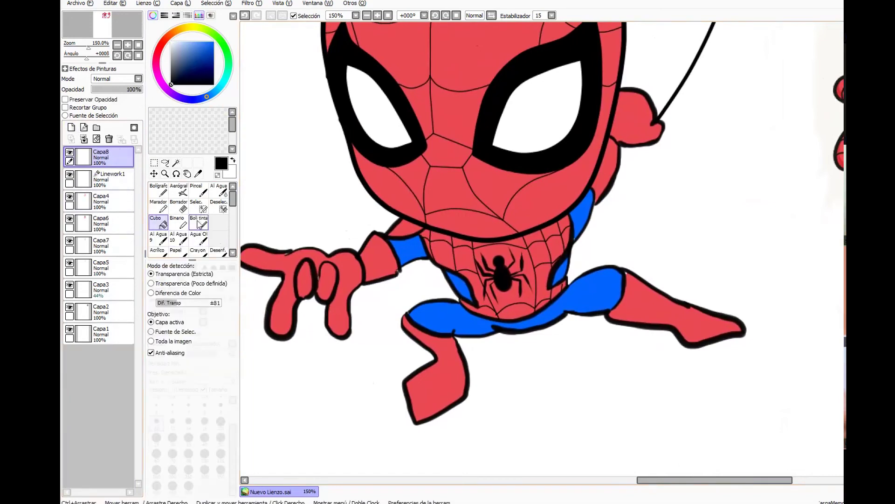
left_click(200, 226)
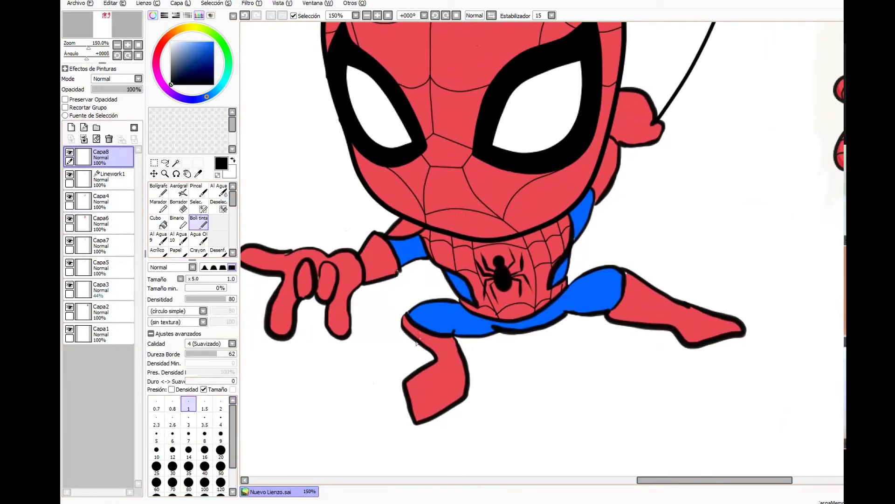
mouse_move(369, 243)
left_mouse_down()
mouse_move(387, 275)
mouse_move(386, 242)
left_mouse_up()
left_click_drag(367, 275, 397, 262)
Draw short curved web lines across the fingers and knuckles of the outstretched hand.
left_click_drag(749, 112, 788, 138)
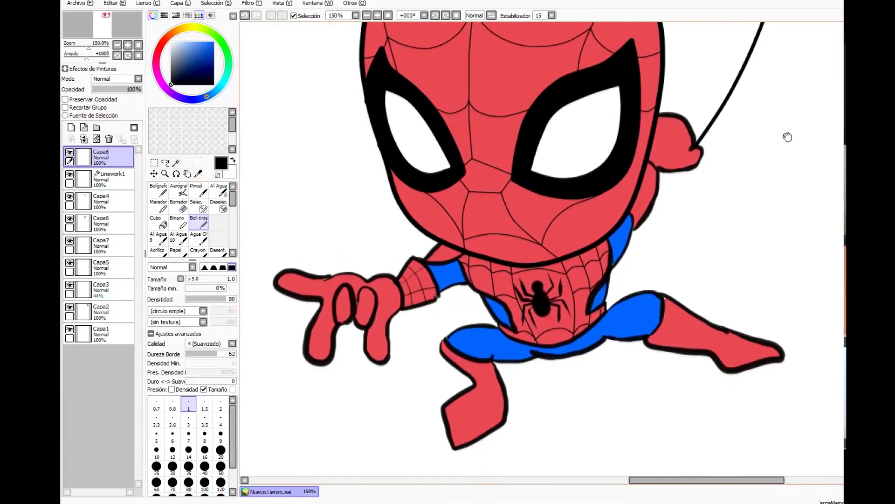
left_click_drag(361, 301, 377, 300)
left_click_drag(309, 352, 330, 352)
mouse_move(310, 340)
left_mouse_down()
mouse_move(331, 339)
mouse_move(332, 328)
left_mouse_up()
left_click_drag(318, 317, 333, 315)
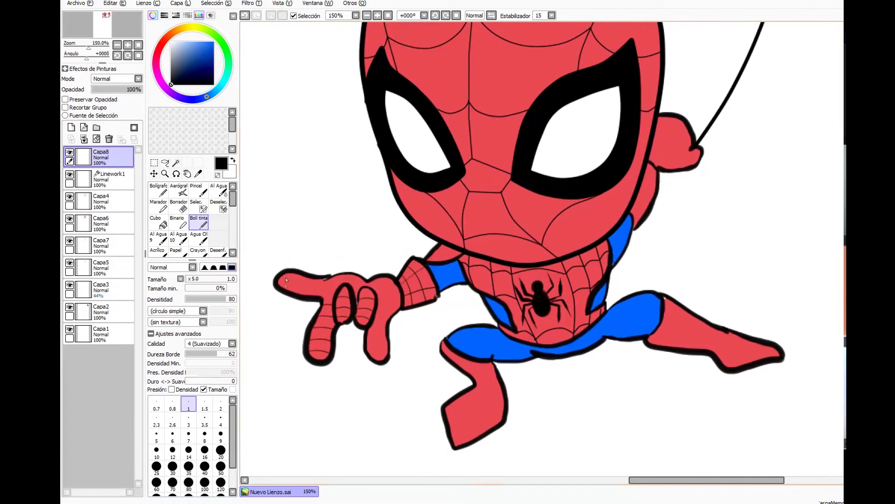
left_click_drag(334, 276, 346, 282)
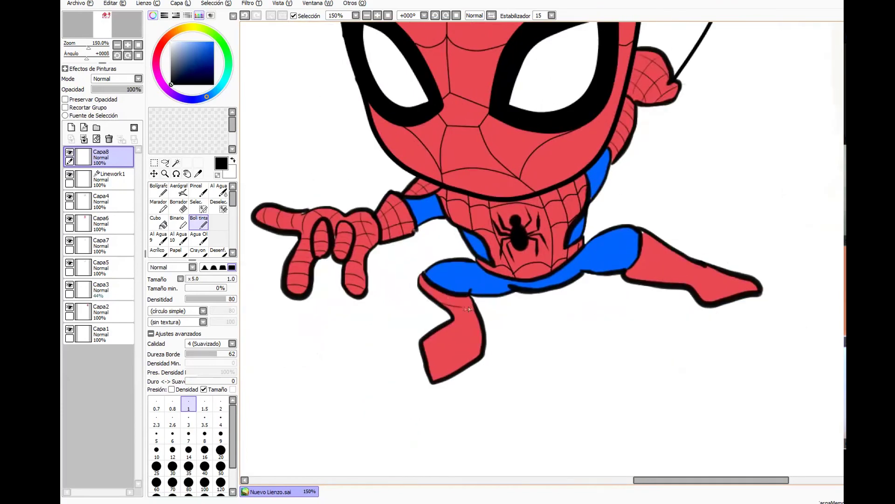
Draw a crossing web pattern over the boot of the bent leg.
left_click_drag(426, 363, 452, 373)
left_click_drag(453, 301, 458, 324)
left_click_drag(434, 359, 443, 376)
left_click_drag(471, 298, 463, 357)
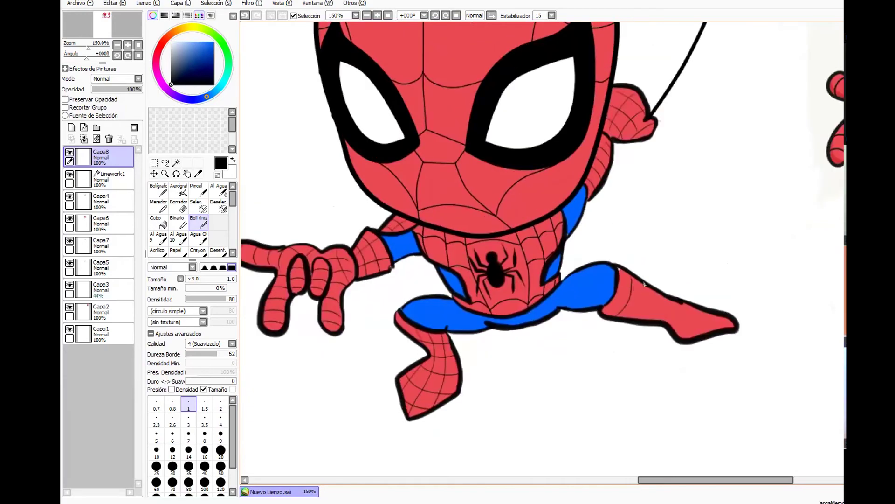
Draw a crossing web pattern over the boot of the extended leg.
left_click_drag(644, 285, 637, 319)
mouse_move(667, 296)
left_mouse_down()
mouse_move(658, 321)
mouse_move(676, 331)
left_mouse_up()
mouse_move(706, 313)
left_mouse_down()
mouse_move(703, 334)
mouse_move(721, 326)
left_mouse_up()
left_click_drag(619, 289, 734, 325)
left_click_drag(610, 303, 627, 316)
left_click_drag(676, 332, 704, 333)
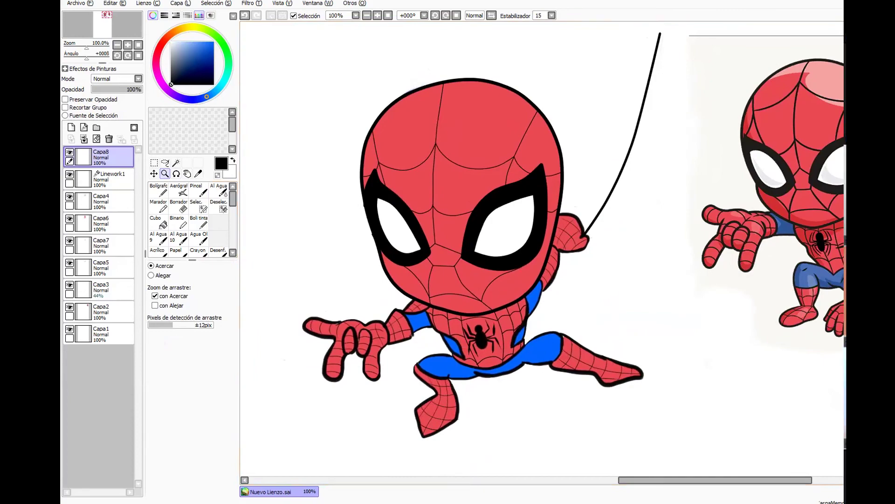
Touch up and thicken the arm and body outlines on Capa4 with the black Boli tinta brush at size 10.
left_click(457, 163)
left_click_drag(450, 144, 517, 145)
left_click(199, 222)
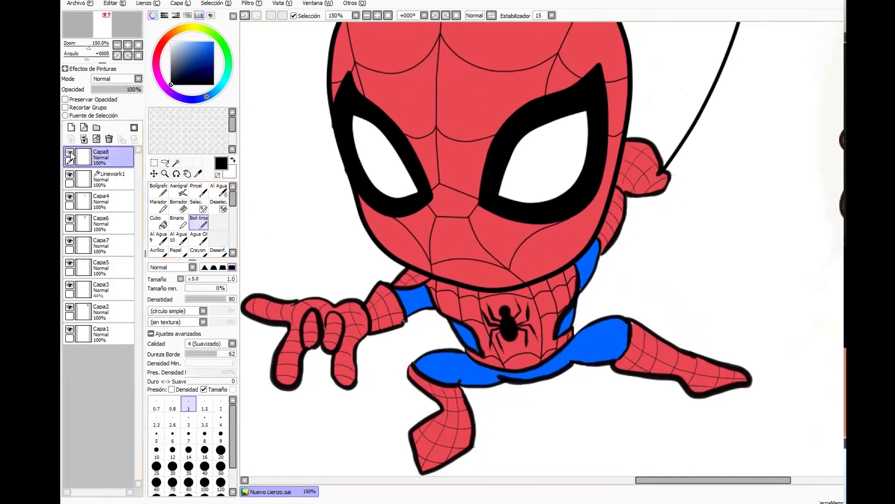
left_click(100, 201)
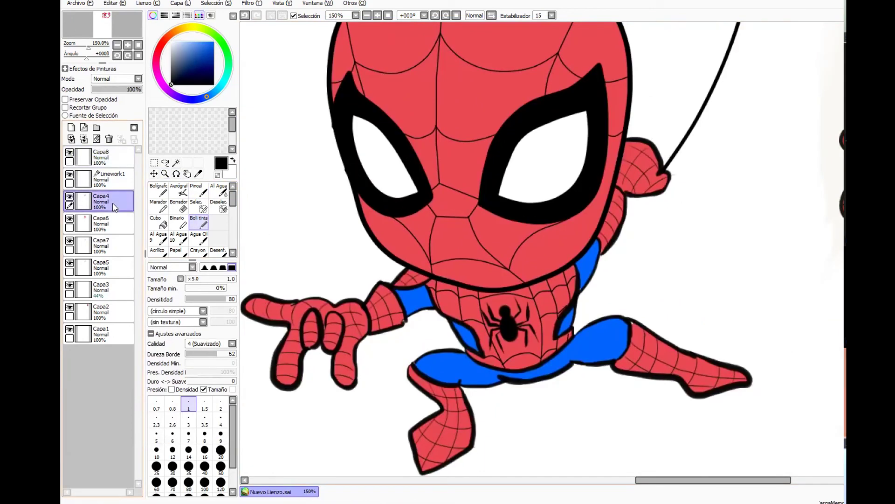
left_click(157, 452)
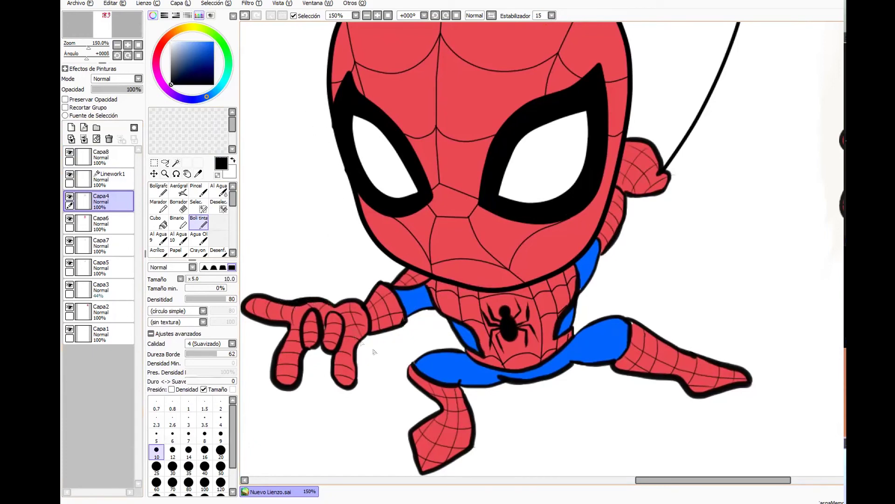
left_click_drag(405, 321, 437, 307)
left_click_drag(510, 351, 506, 326)
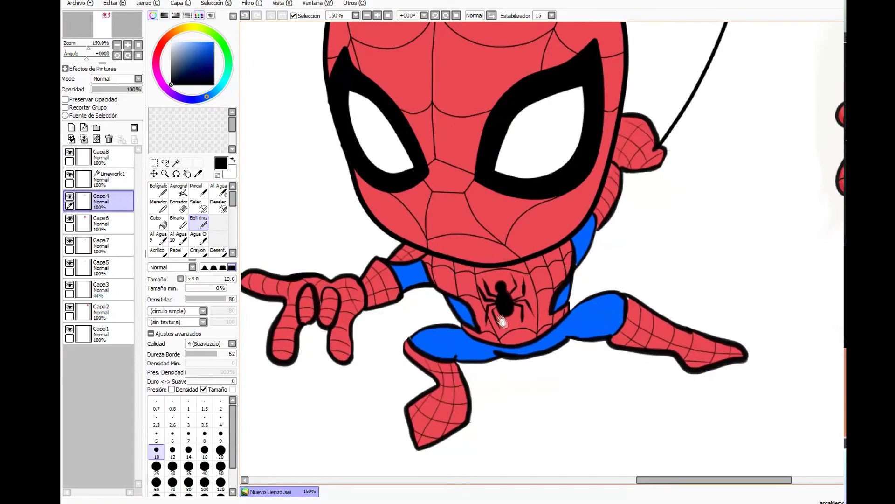
scroll(506, 327, "up", 2)
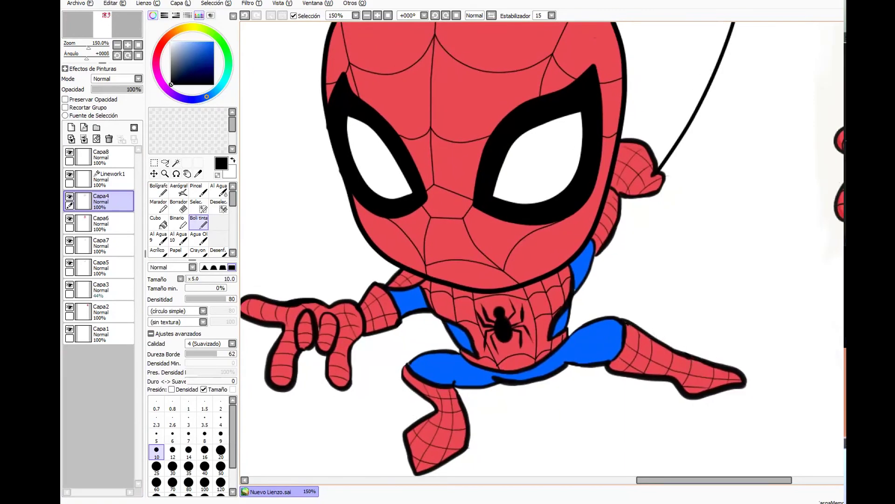
left_click_drag(498, 215, 576, 210)
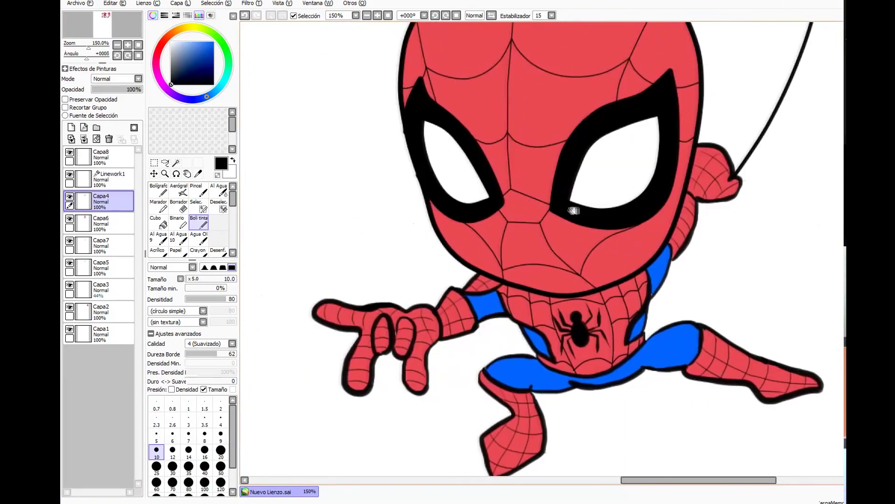
left_click_drag(518, 310, 467, 294)
left_click_drag(547, 239, 506, 262)
mouse_move(526, 177)
left_mouse_down()
mouse_move(540, 266)
mouse_move(541, 169)
left_mouse_up()
left_click_drag(533, 257, 525, 258)
Sample white from the eye, try a dab on the spider emblem and undo it.
right_click(514, 189)
left_click(496, 309)
key("ctrl+z")
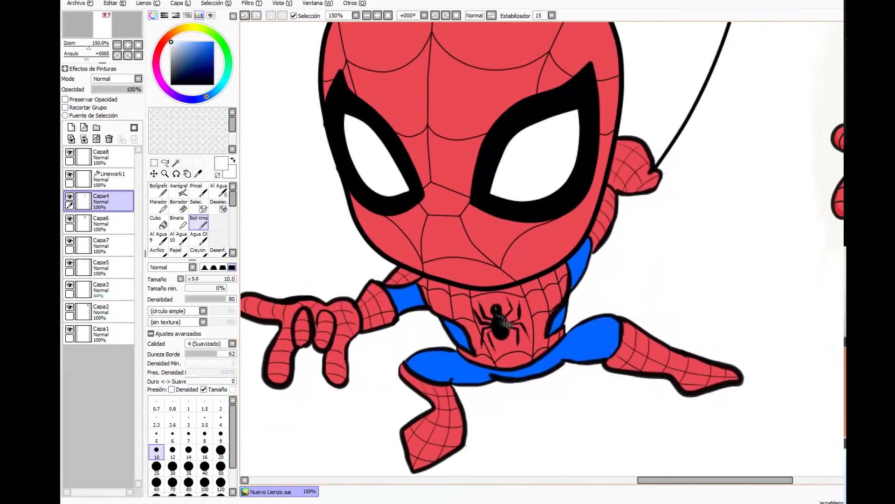
Dot two small white eyes on the head of the chest spider emblem.
left_click(495, 309)
left_click(498, 308)
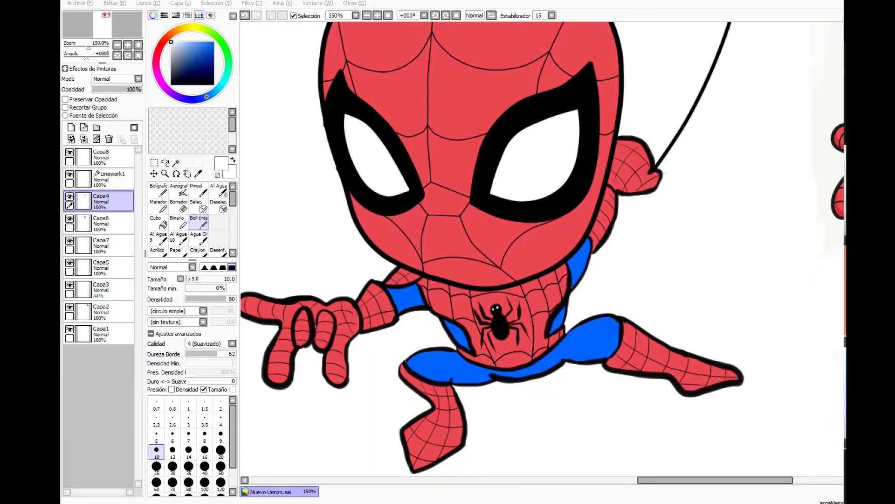
Hide the reference layer Capa2 and fill layer Capa1 with bright cyan as the background.
left_click(166, 174)
scroll(627, 267, "down", 1)
left_click_drag(627, 266, 615, 310)
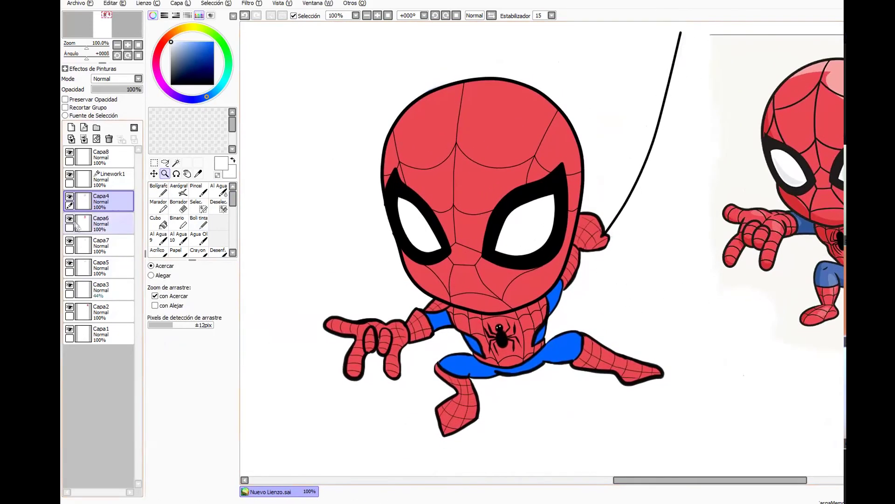
left_click(69, 307)
mouse_move(480, 256)
left_mouse_down()
mouse_move(486, 239)
mouse_move(480, 249)
left_mouse_up()
left_click(103, 334)
left_click(159, 223)
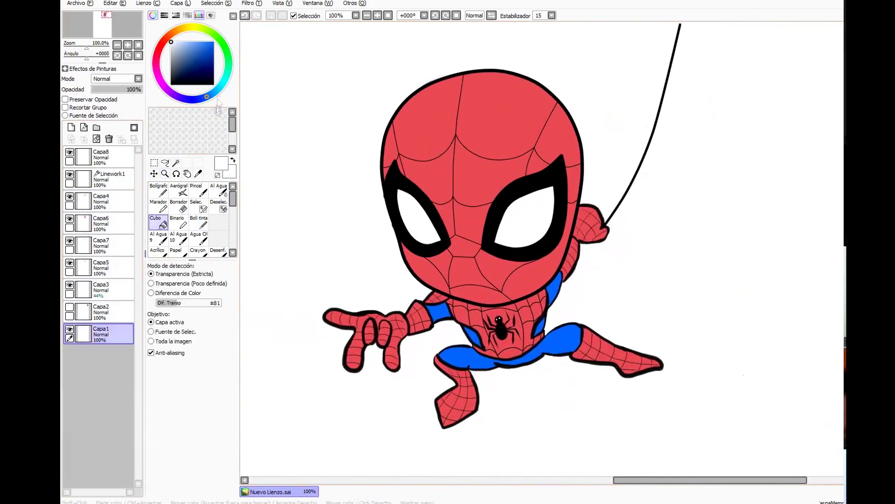
left_click(222, 84)
left_click(214, 42)
left_click(306, 135)
left_click(112, 177)
left_click(175, 163)
left_click(468, 228)
key("ctrl+o")
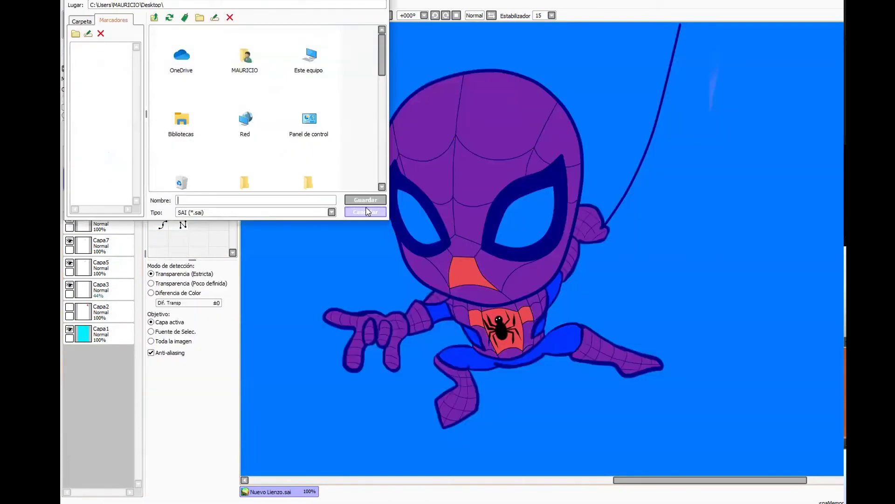
left_click(365, 214)
left_click(216, 3)
left_click(219, 12)
left_click(110, 160)
left_click(420, 219)
key("ctrl+d")
left_click(108, 217)
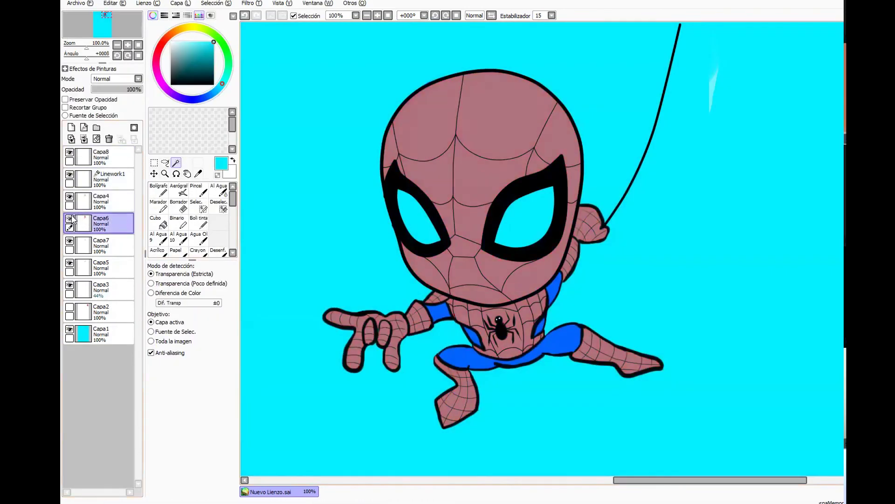
Select both eye interiors on Capa4 with the magic wand and fill them white on a new layer above Capa6.
left_click(100, 200)
left_click(70, 197)
left_click(69, 196)
left_click(416, 220)
left_click(520, 224)
left_click(111, 223)
left_click(71, 128)
left_click(159, 223)
left_click(171, 42)
left_click(509, 233)
key("ctrl+d")
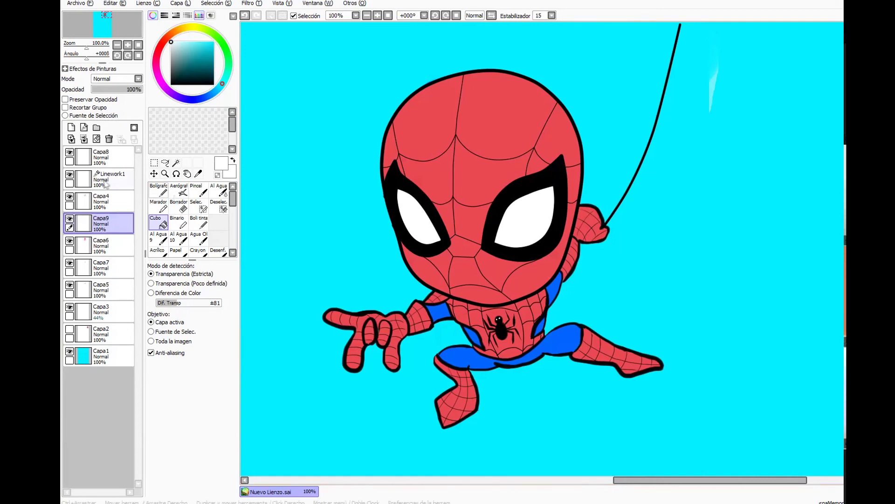
Shift the hue of the Capa1 background by +7 with the hue and saturation adjustment.
left_click(100, 356)
key("ctrl+u")
mouse_move(281, 28)
left_mouse_down()
mouse_move(226, 30)
mouse_move(288, 30)
left_mouse_up()
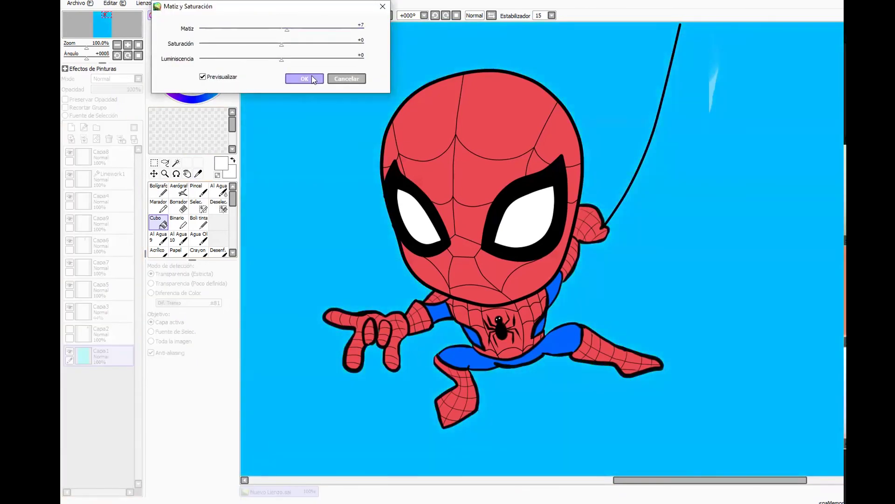
left_click(304, 79)
Erase the stray white streak beside the web line on layer Capa3 with the Borrador eraser at size 92.
left_click(100, 157)
key("e")
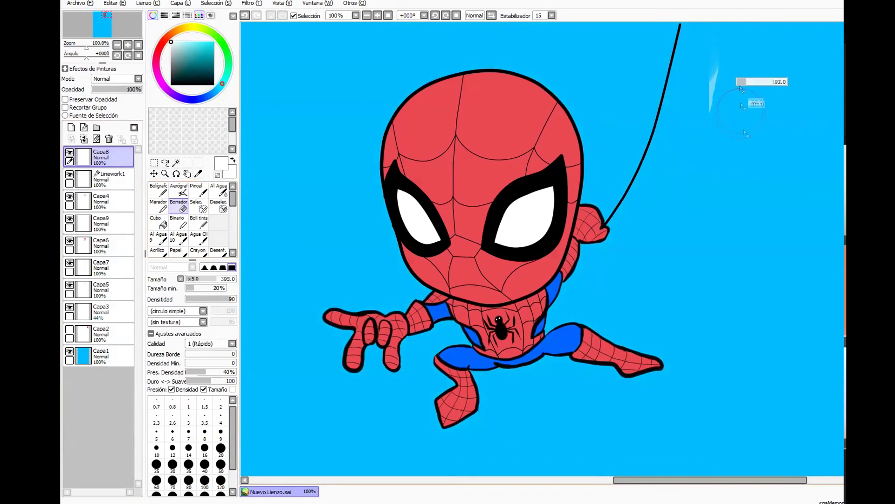
left_click(101, 190)
left_click(111, 245)
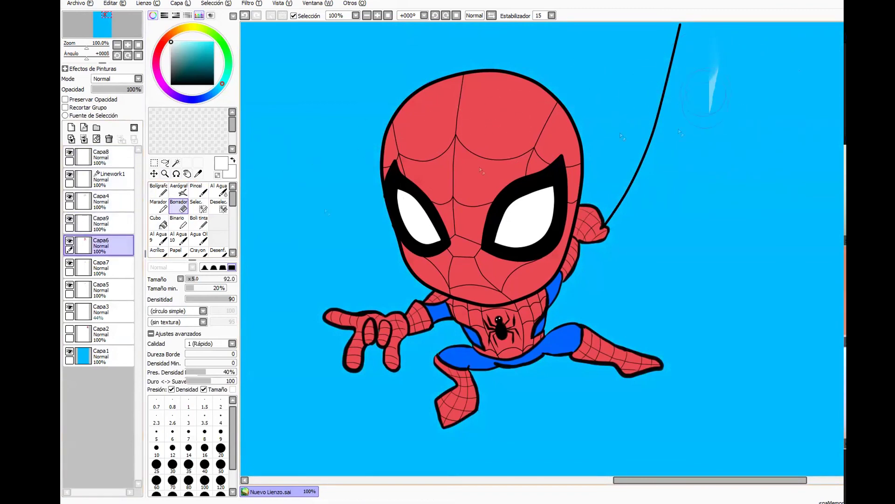
left_click(110, 267)
left_click(110, 289)
left_click(110, 312)
left_click_drag(703, 102, 711, 29)
mouse_move(724, 176)
left_mouse_down()
mouse_move(720, 194)
mouse_move(702, 171)
left_mouse_up()
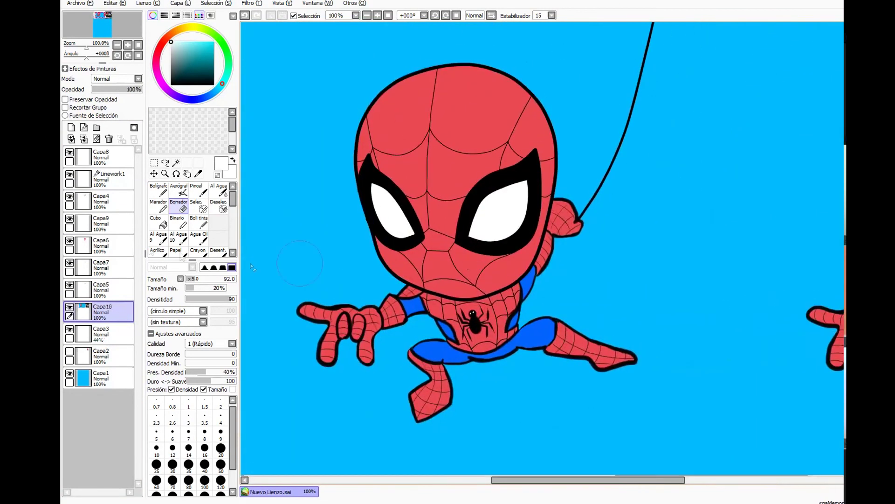
Select a large rectangular area around the whole character on layer Capa10.
left_click(154, 163)
left_click_drag(245, 27, 804, 459)
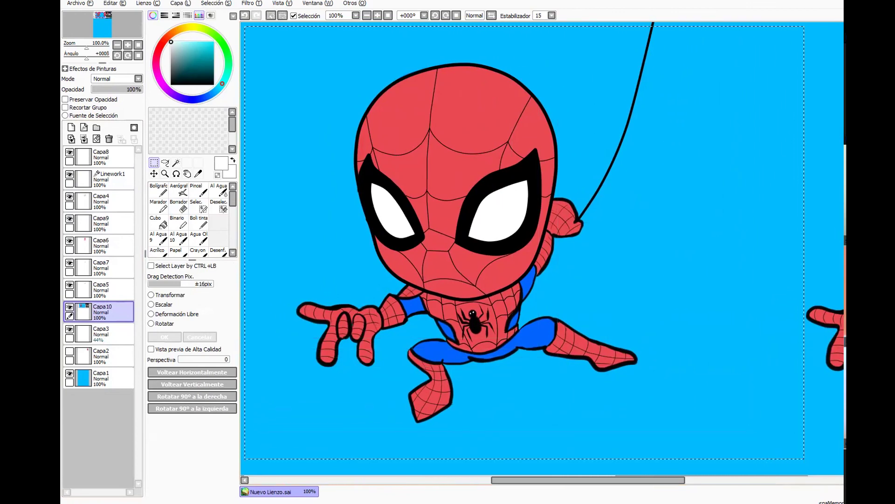
key("alt+Tab")
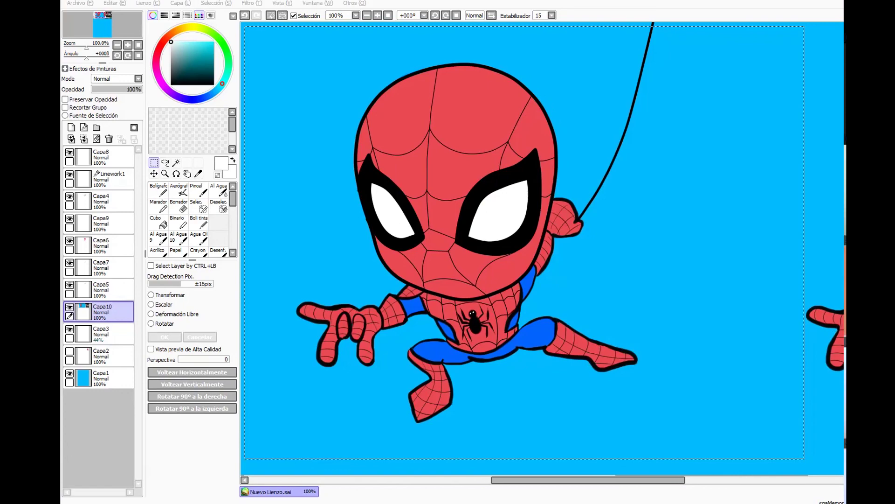
Delete layer Capa10 and clear the rectangular selection.
left_click(109, 139)
key("ctrl+d")
left_click_drag(834, 156, 366, 147)
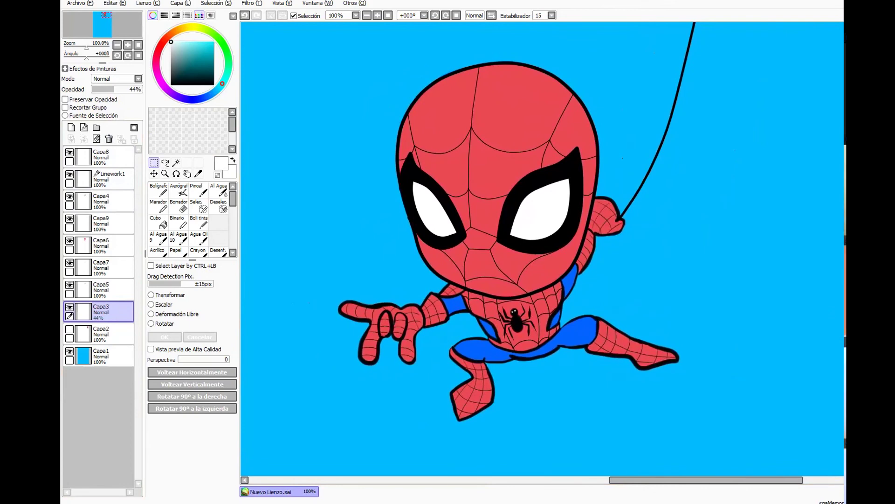